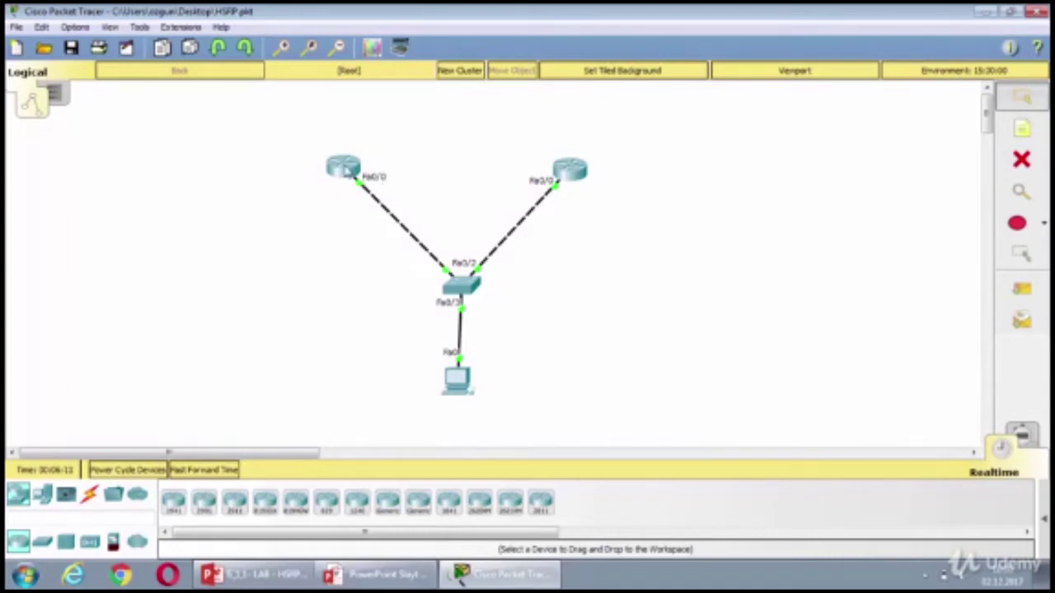
Step: In Router1's maximized CLI, enter privileged mode and list interfaces with show ip interface brief
click(343, 167)
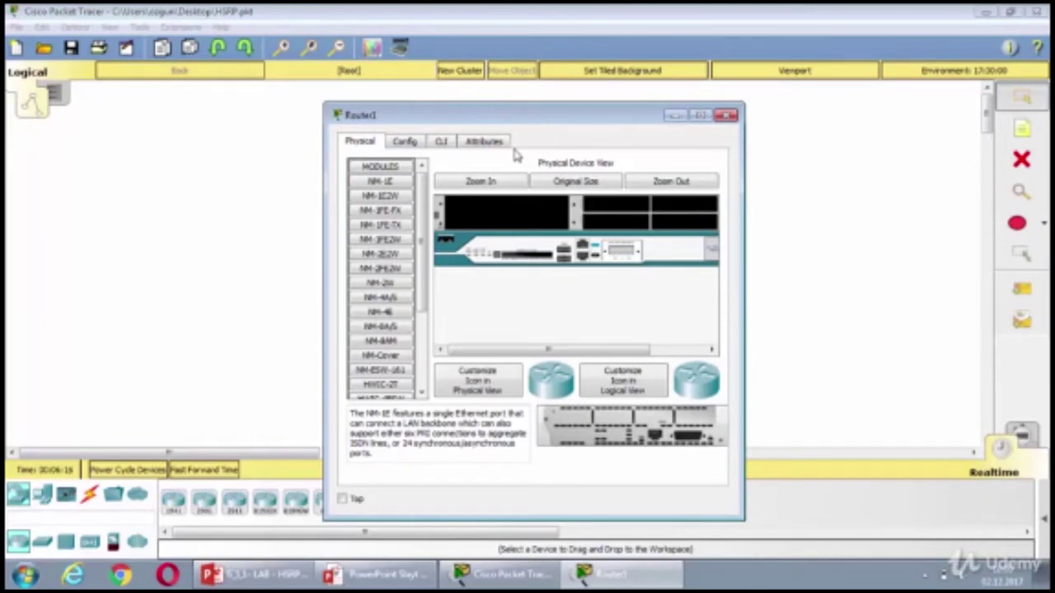
double_click(582, 123)
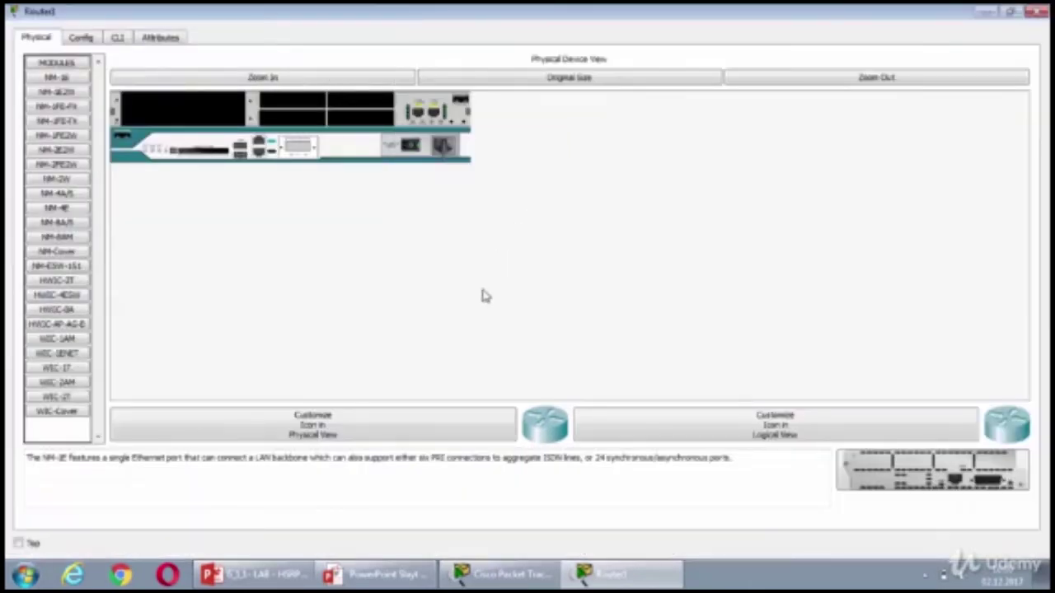
click(117, 39)
key(Return)
key(Return)
key(Return)
key(Return)
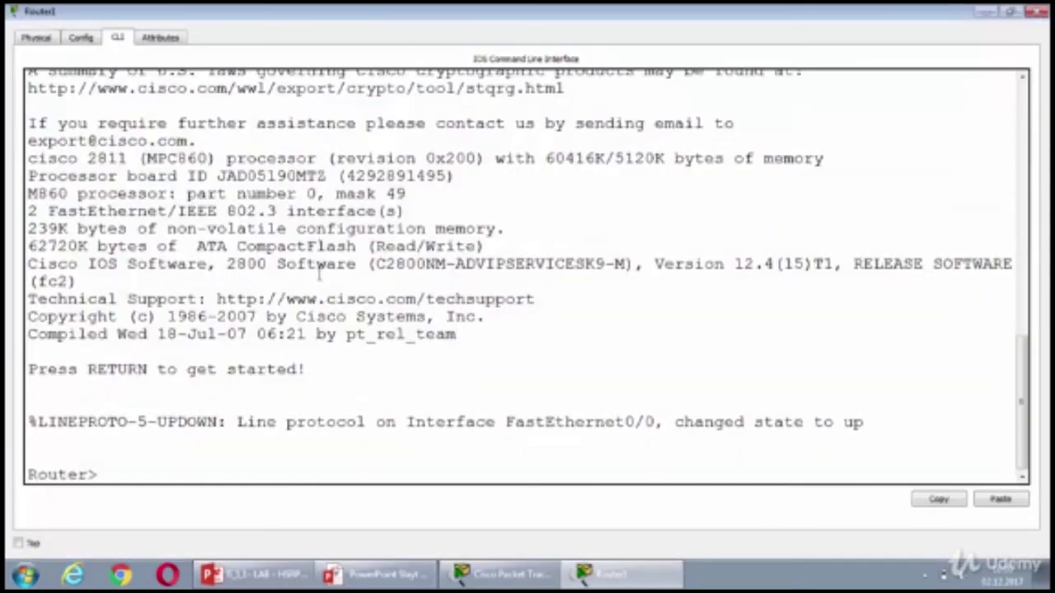
text(s)
key(BackSpace)
text(enable)
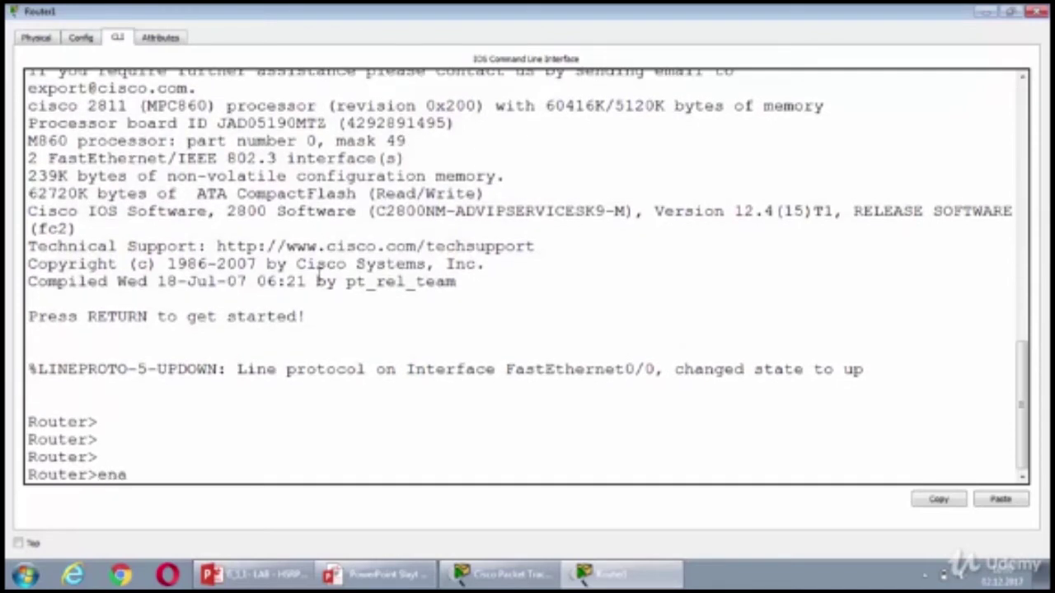
key(Return)
key(Return)
text(show ip inter)
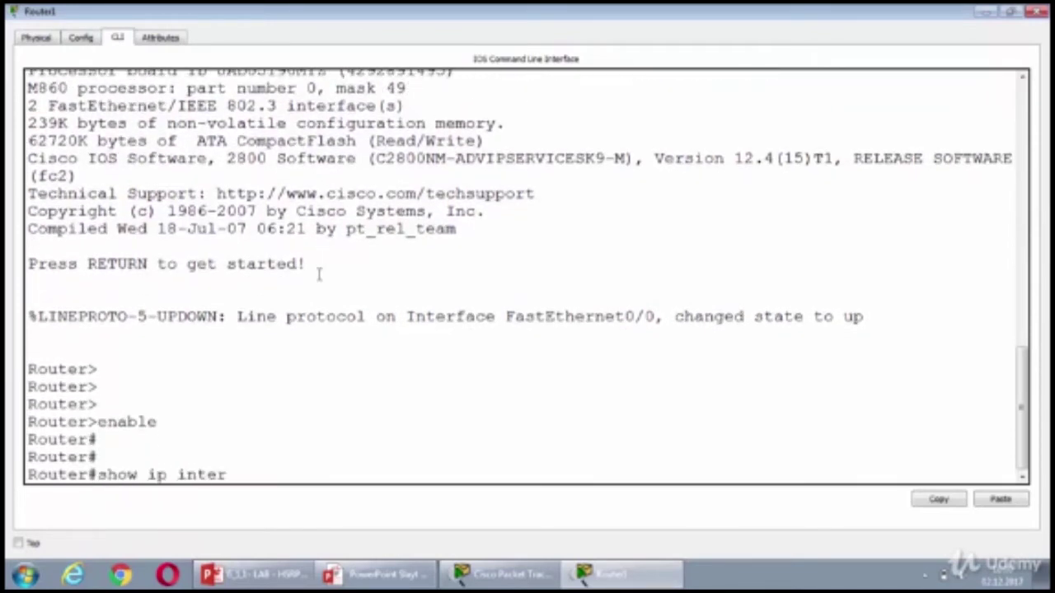
key(Tab)
text(v)
key(BackSpace)
text(bri)
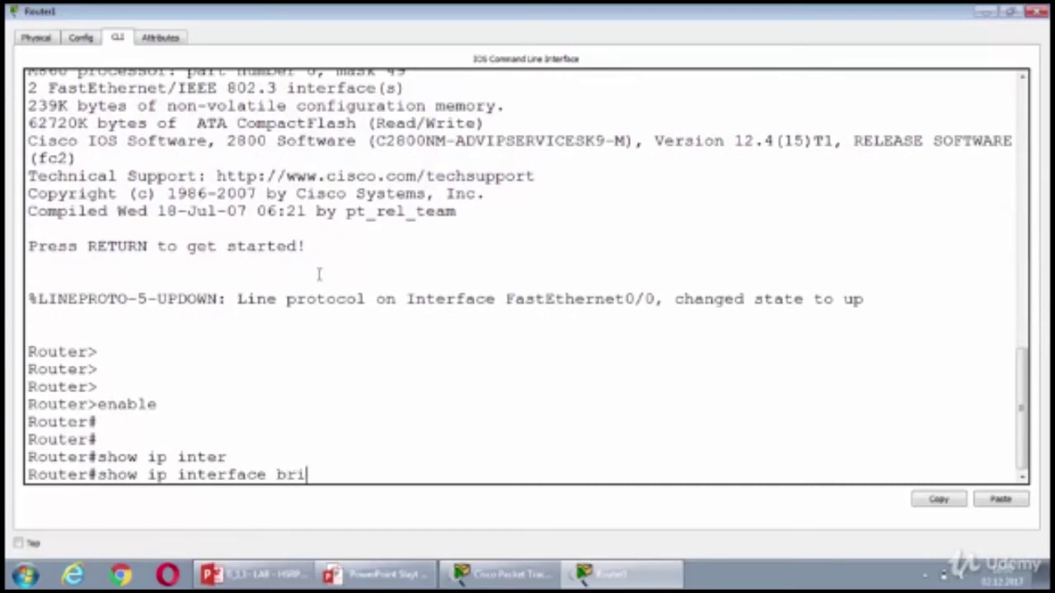
key(Tab)
key(Return)
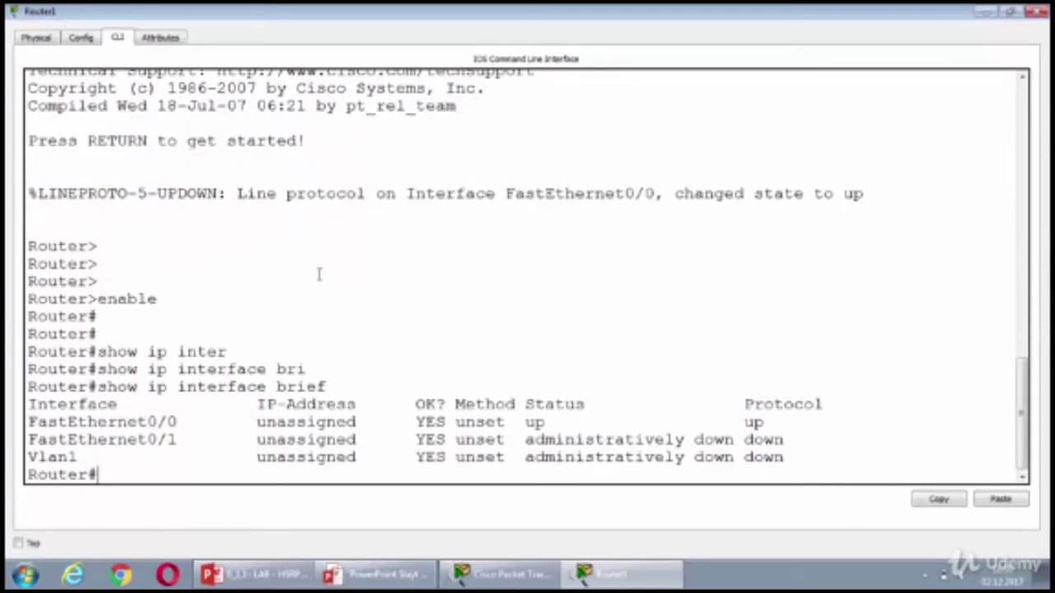
Step: Enter global configuration mode and select interface FastEthernet0/0 on Router1
text(conf t)
key(Return)
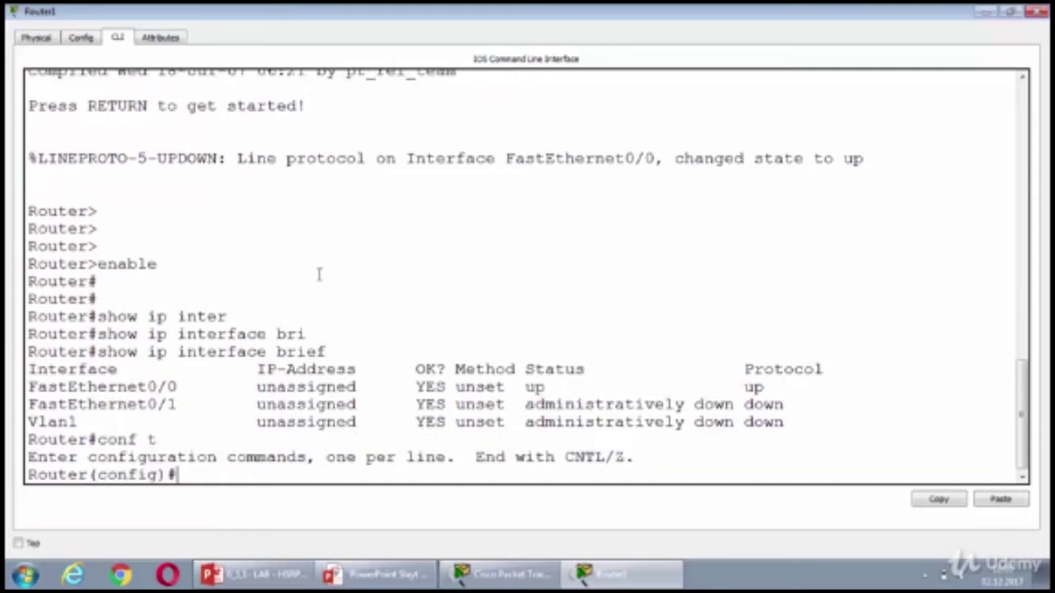
text(ip ad)
key(BackSpace)
key(BackSpace)
key(BackSpace)
key(BackSpace)
key(BackSpace)
text(inter)
key(Tab)
text(fas)
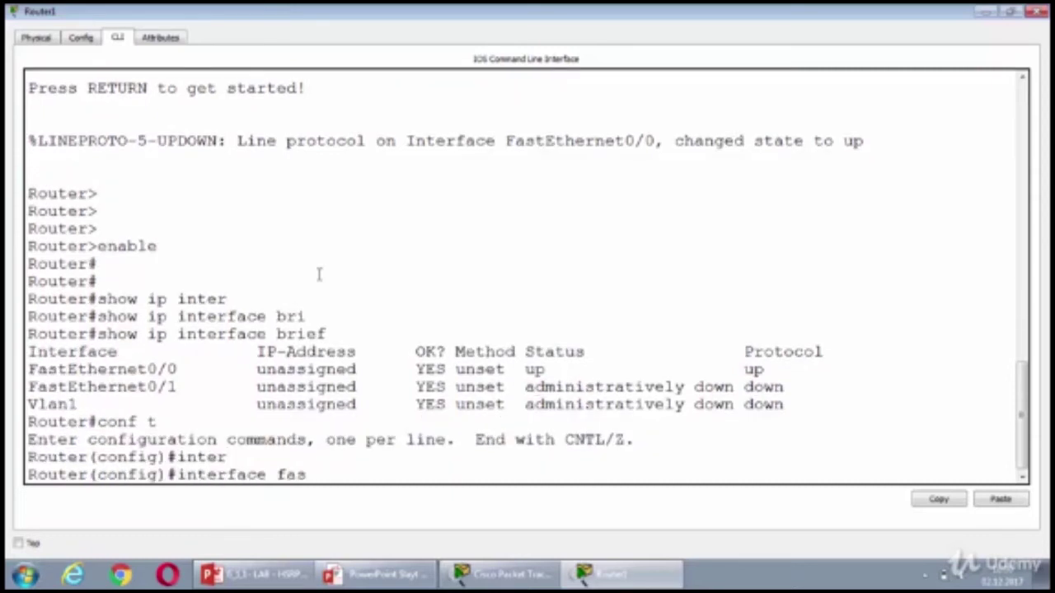
text(t)
key(Tab)
text(0/0)
key(Return)
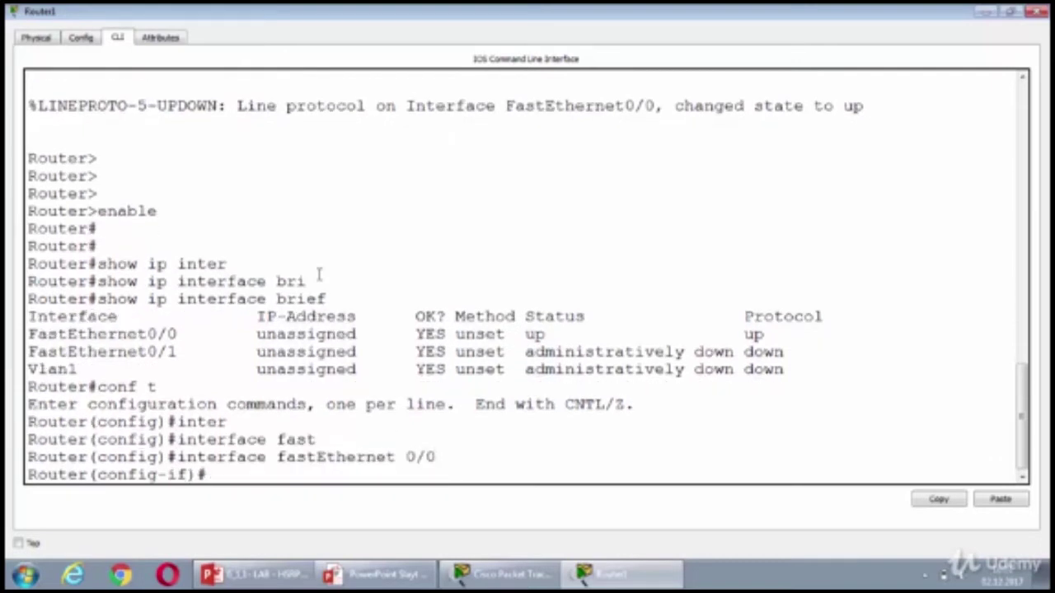
Step: Assign 172.30.10.2 255.255.255.0 to FastEthernet0/0 and issue no shutdown
text(ip add)
key(Tab)
text(1)
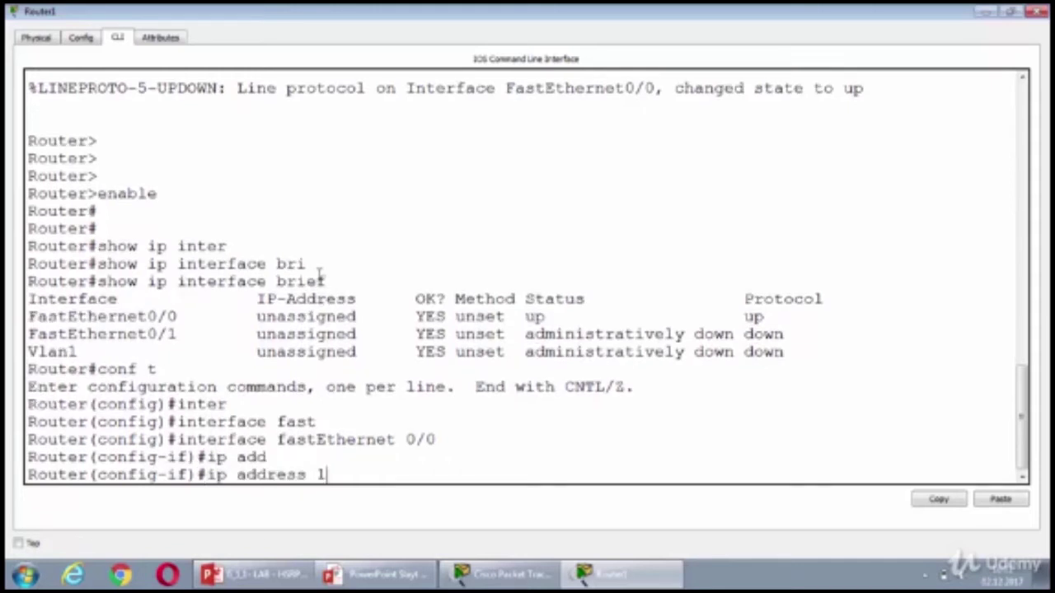
text(72.30.10.2)
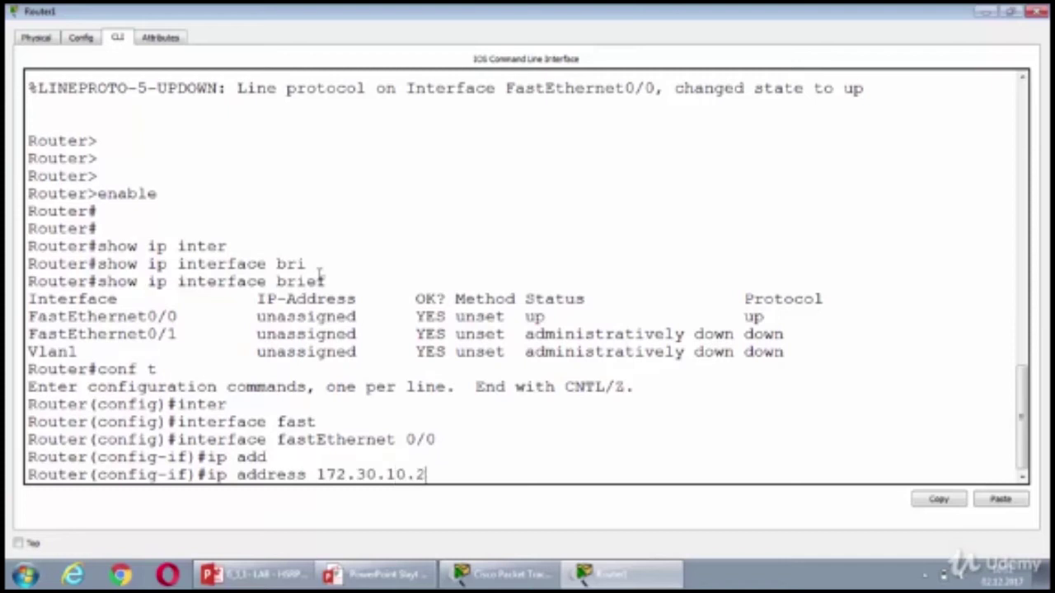
text( 255.255.255.0)
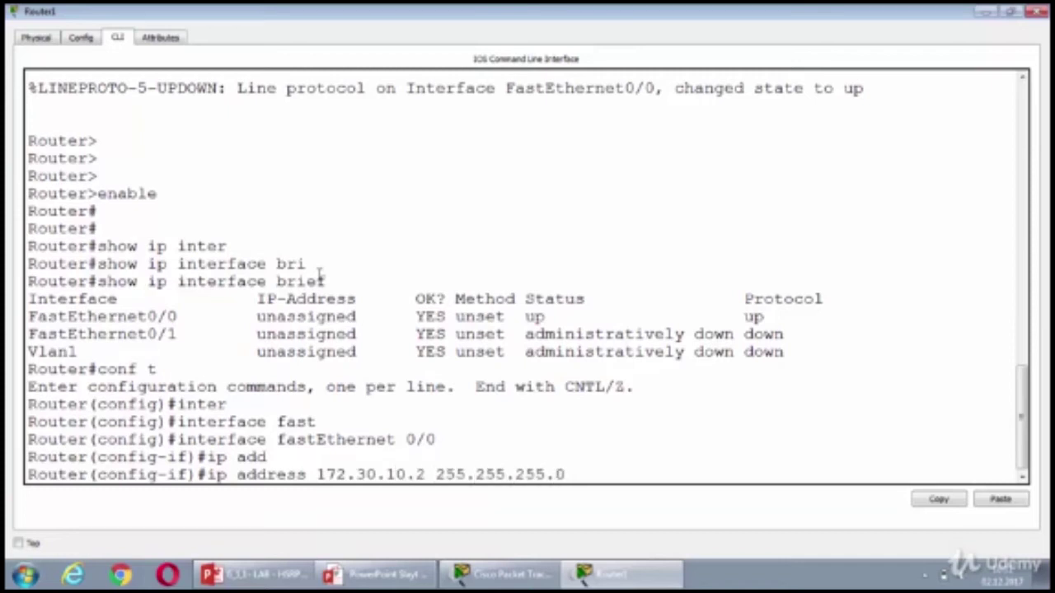
key(Return)
text(no sh)
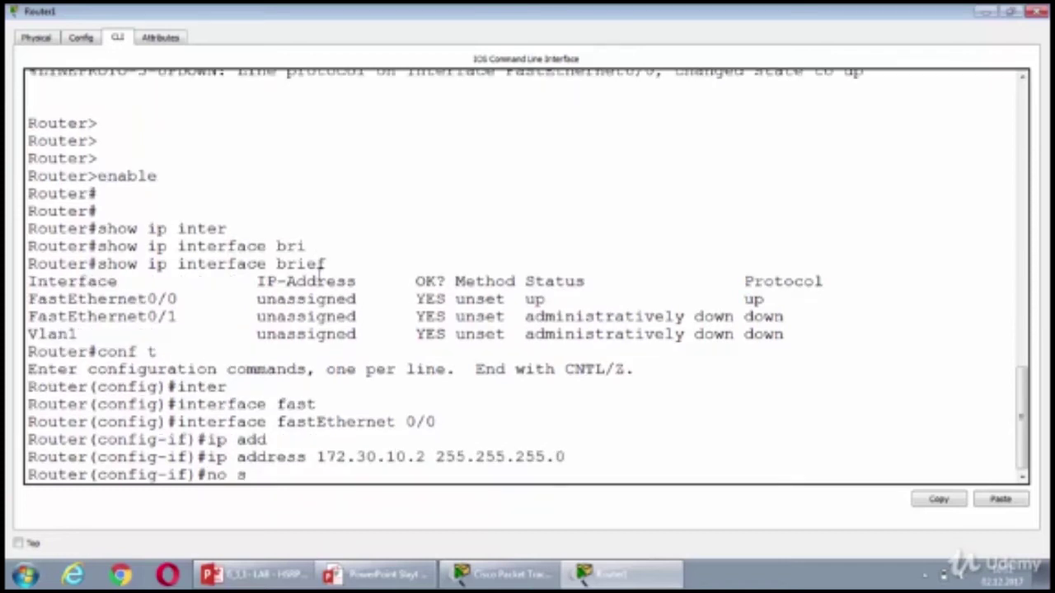
key(Return)
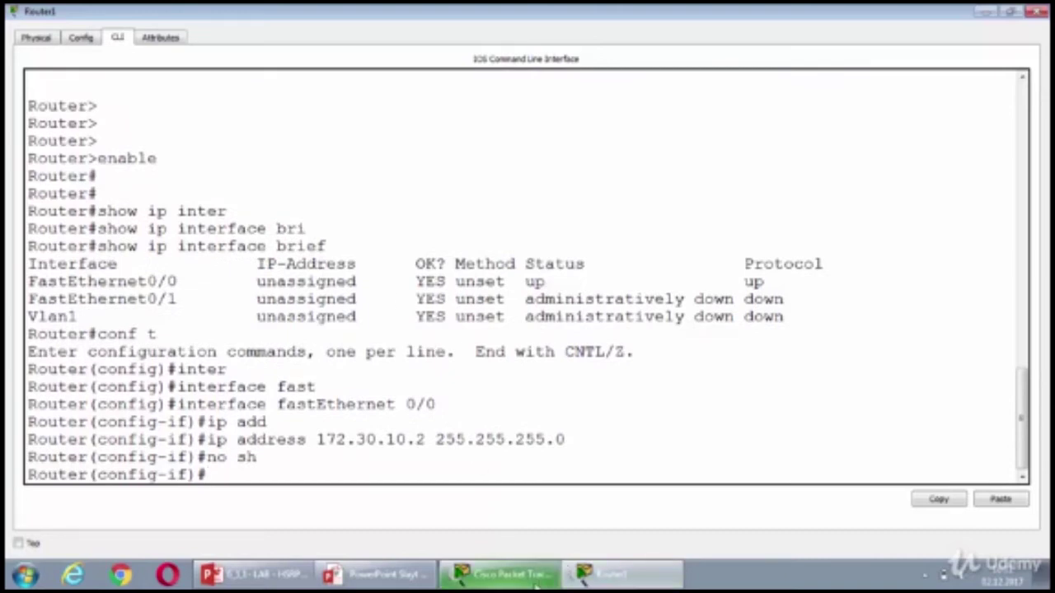
Step: In Router2's maximized CLI, enter privileged mode and then global configuration mode
click(528, 511)
click(577, 171)
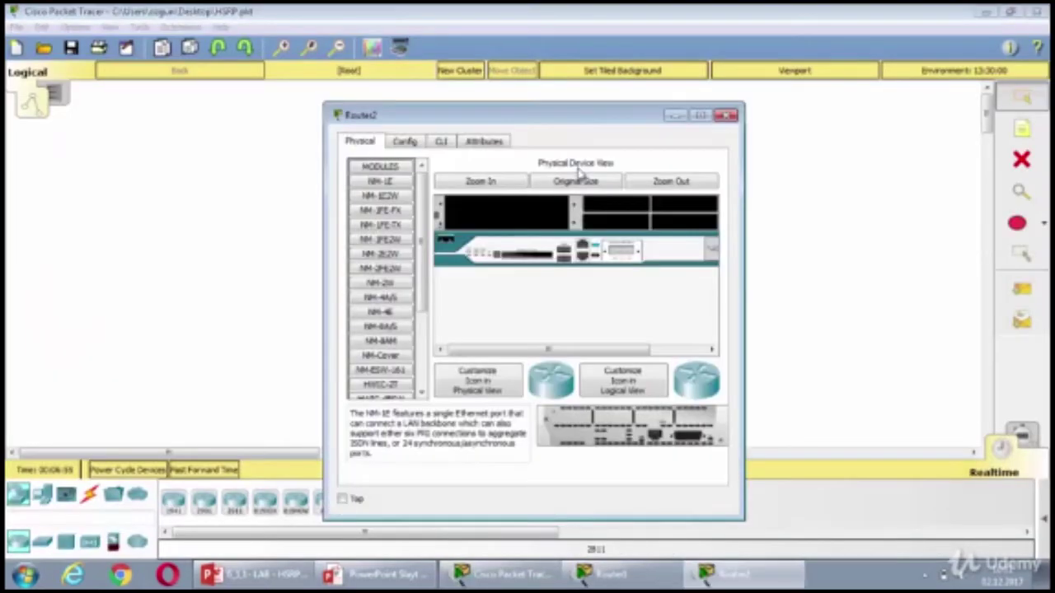
click(441, 140)
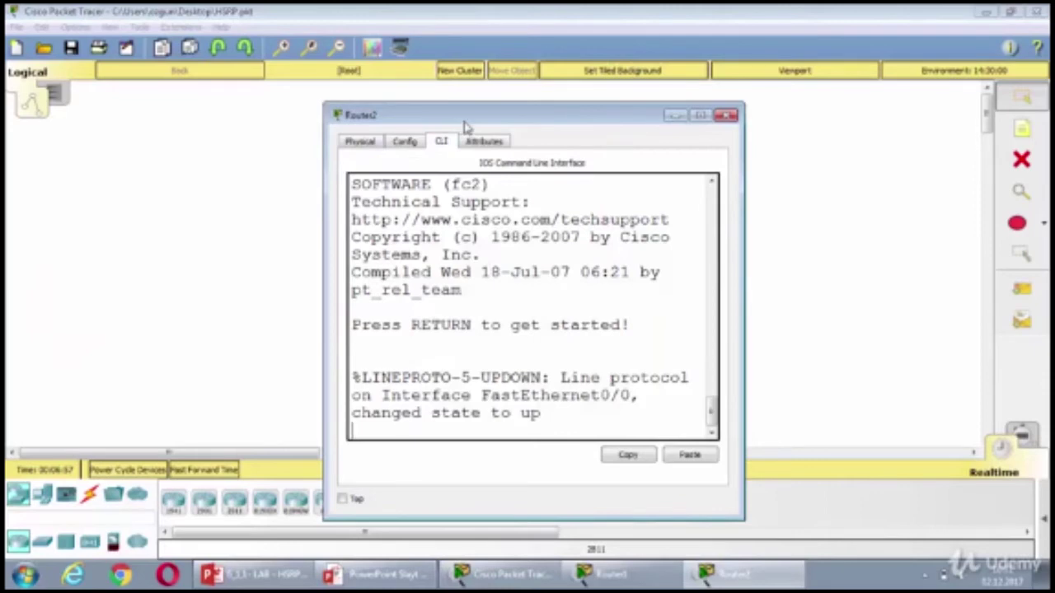
double_click(466, 117)
key(Return)
key(Return)
key(Return)
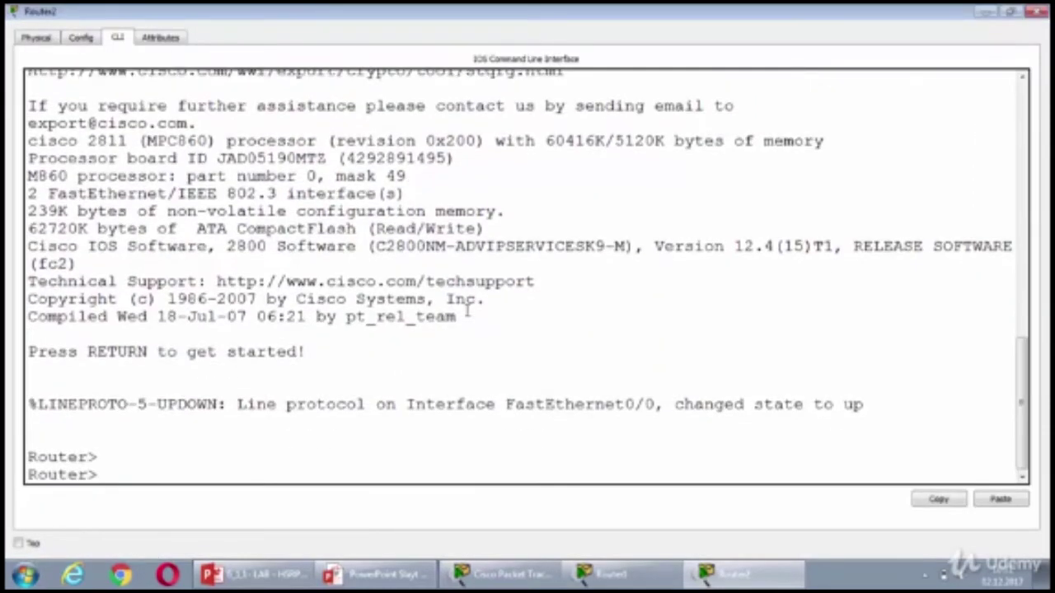
text(en)
key(Return)
key(Return)
text(conf t)
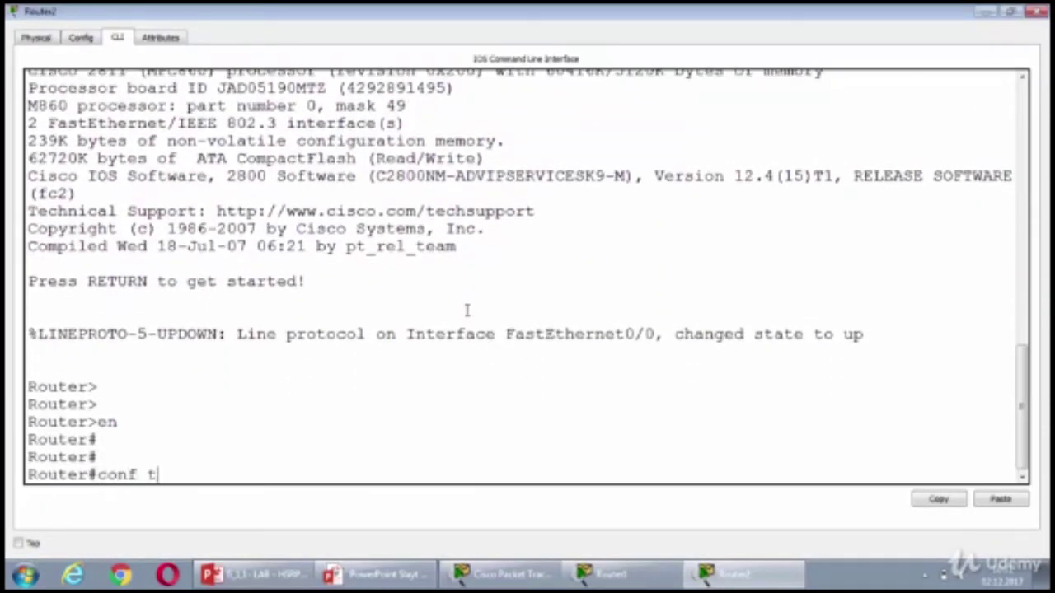
key(Return)
Step: Give Router2's f0/0 172.30.10.3 255.255.255.0, enable it, and minimize the window to the topology
text(int f0/0)
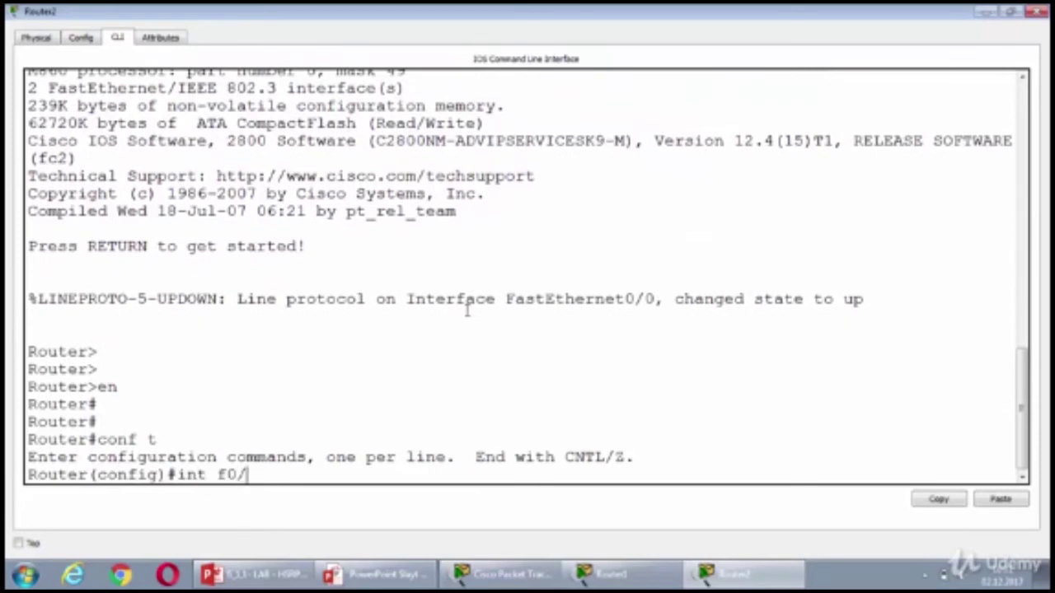
key(Return)
text(ip add)
key(Tab)
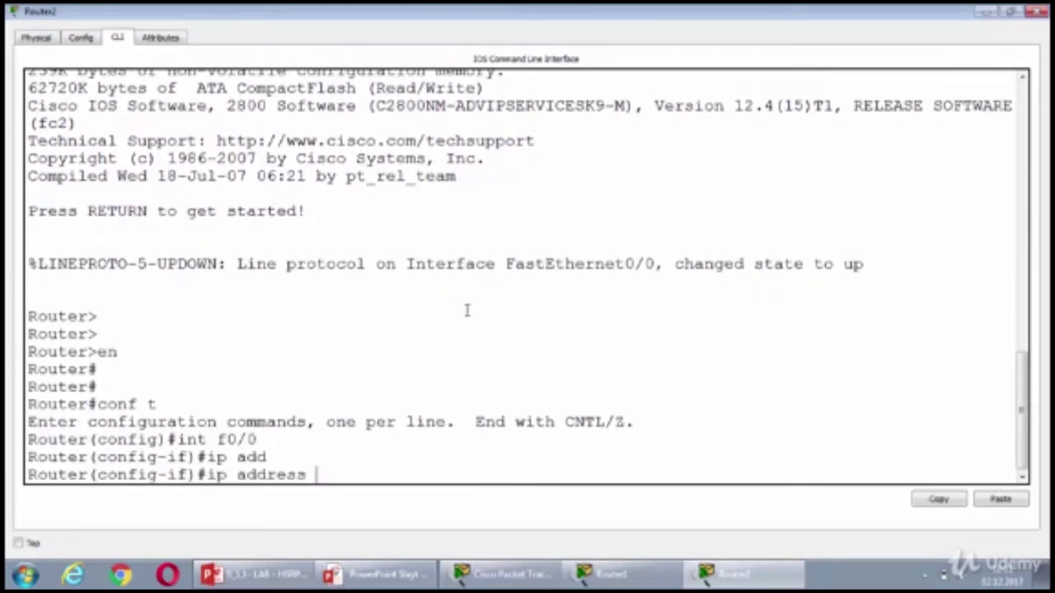
text(172.30.)
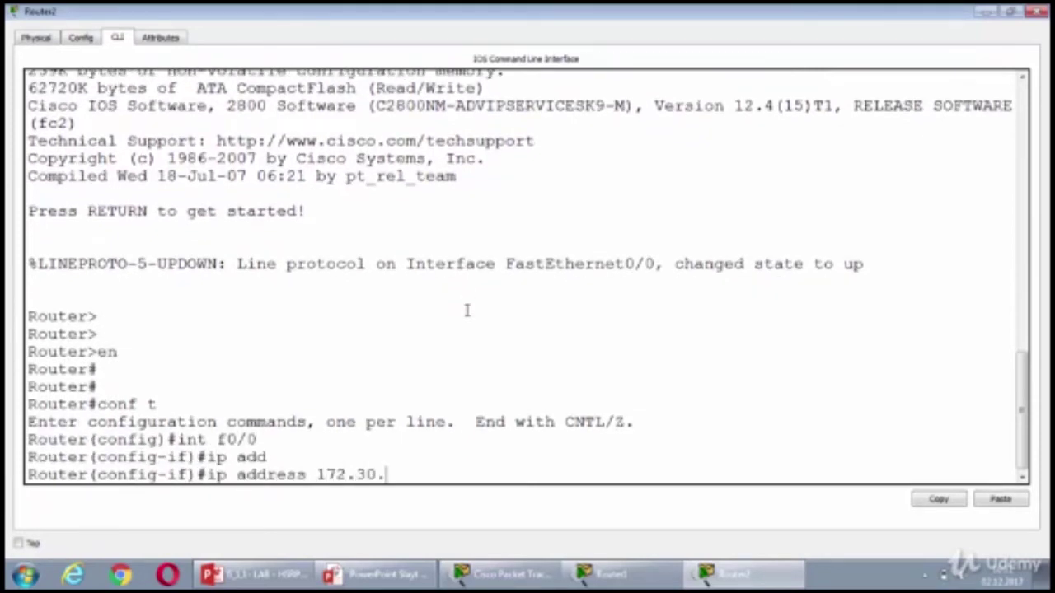
text(10.3 255.255.255.0)
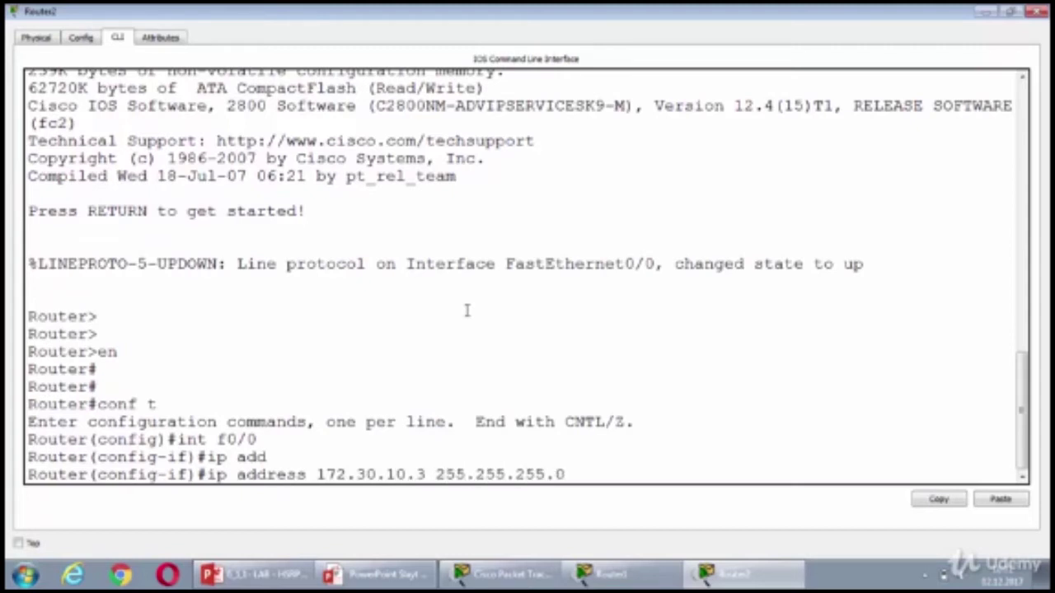
key(Return)
text(no sh)
key(Return)
key(Return)
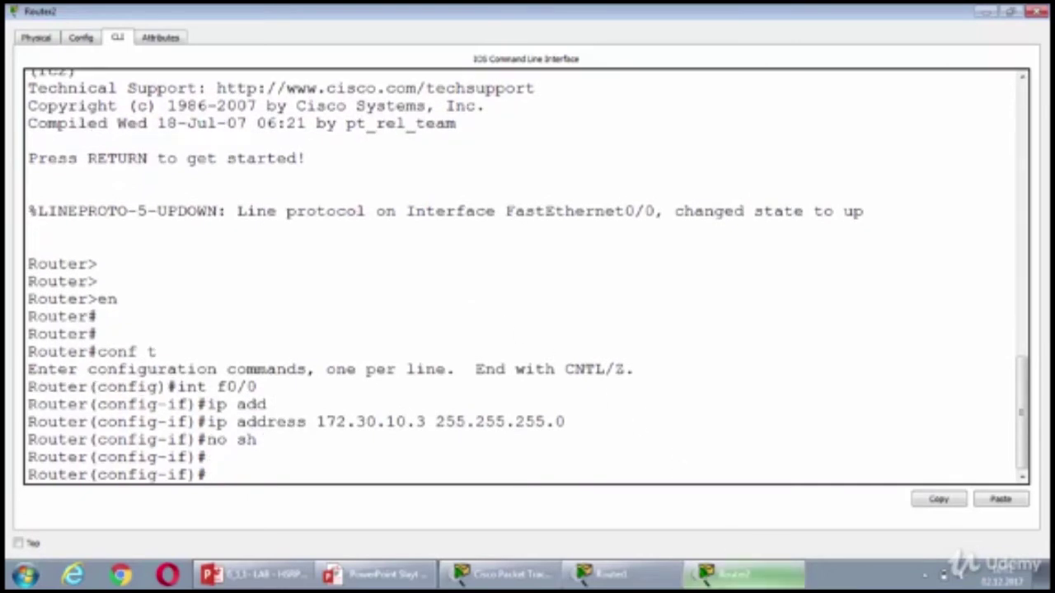
click(741, 574)
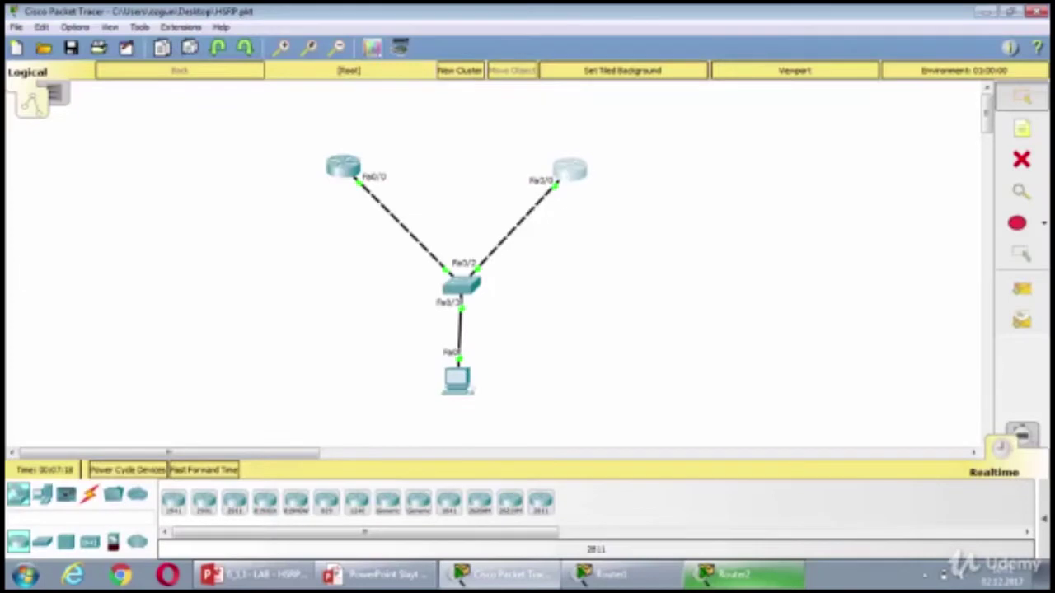
Step: Open PC0's Desktop IP Configuration and select its IP address field
click(460, 382)
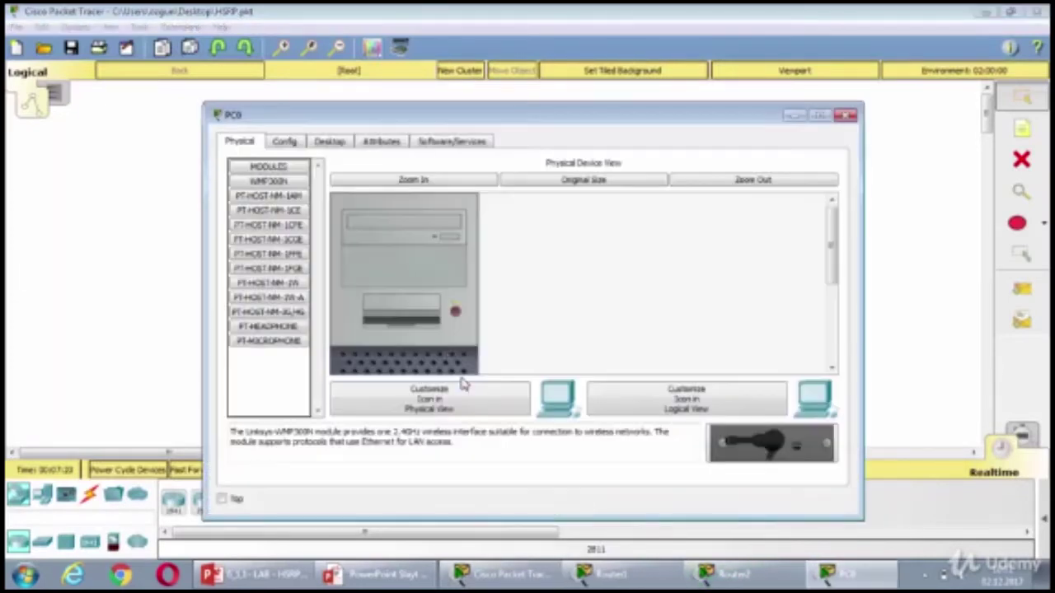
click(285, 142)
click(316, 142)
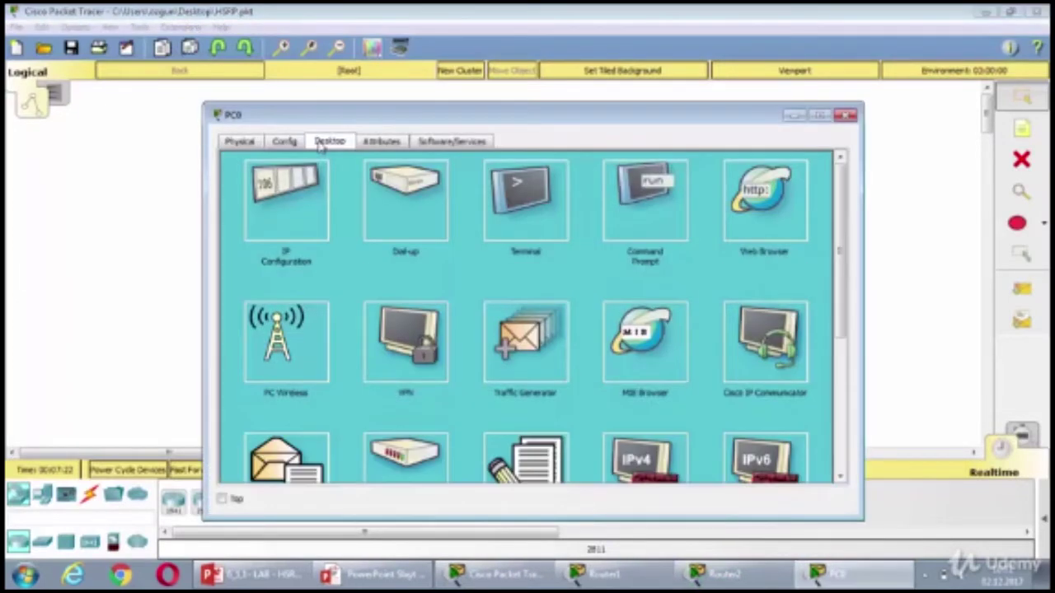
click(291, 209)
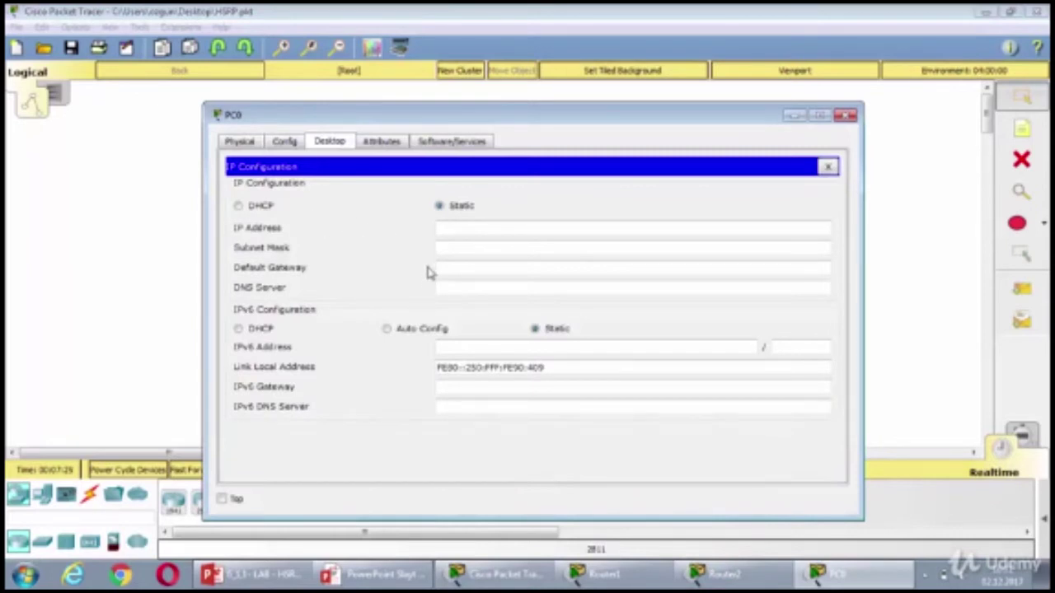
click(459, 234)
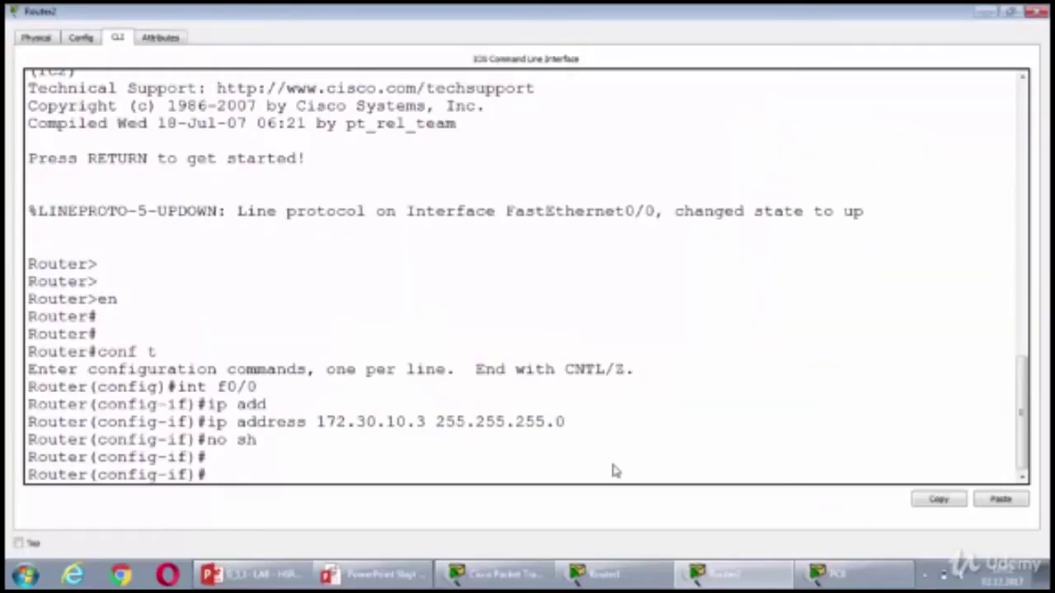
Step: Enter IP 172.30.10.100, mask 255.255.255.0 and gateway 172.30.10.1 on PC0, then close it
click(820, 575)
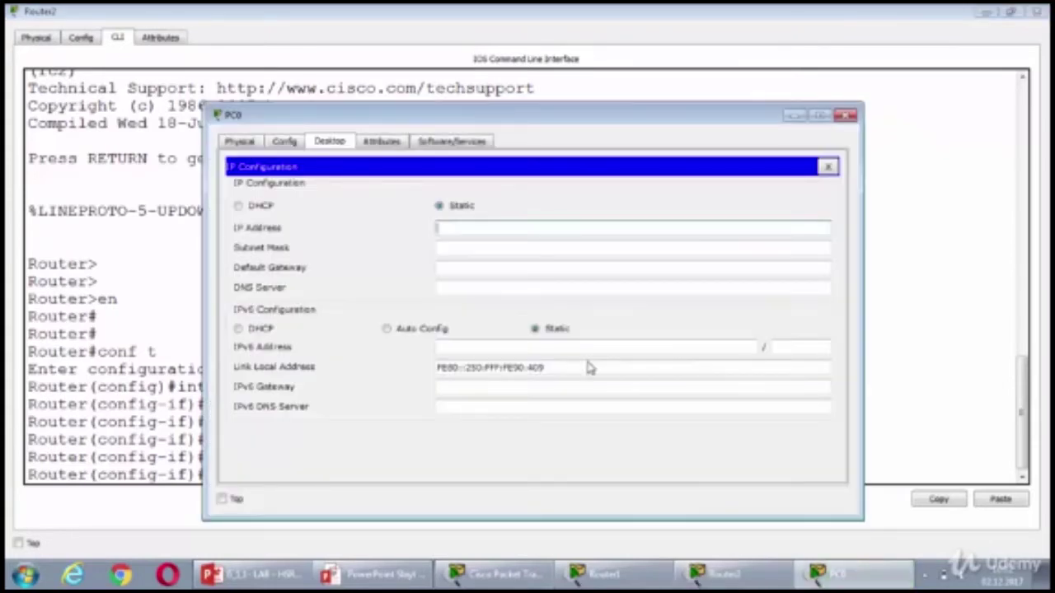
text(17.)
text(2.30.10.100)
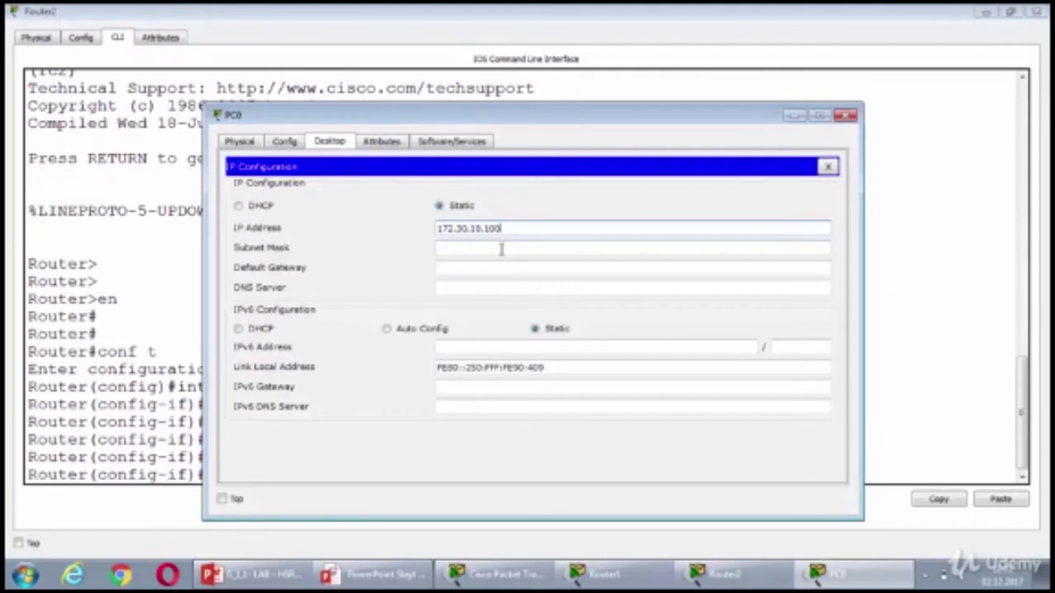
key(Tab)
key(Tab)
text(17)
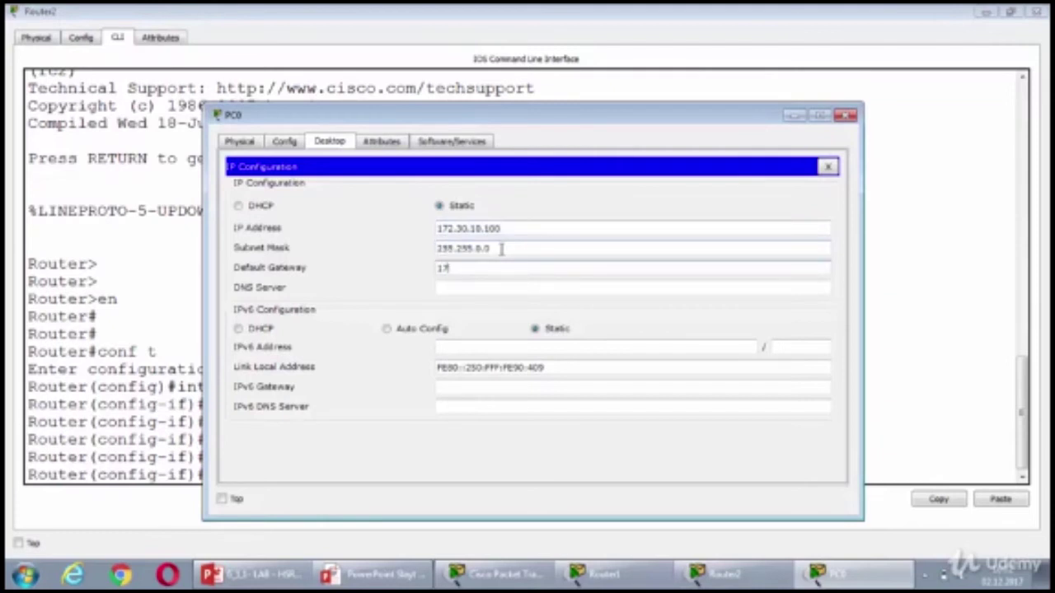
text(2.30.10.1)
click(501, 248)
key(BackSpace)
key(BackSpace)
key(BackSpace)
text(255.0)
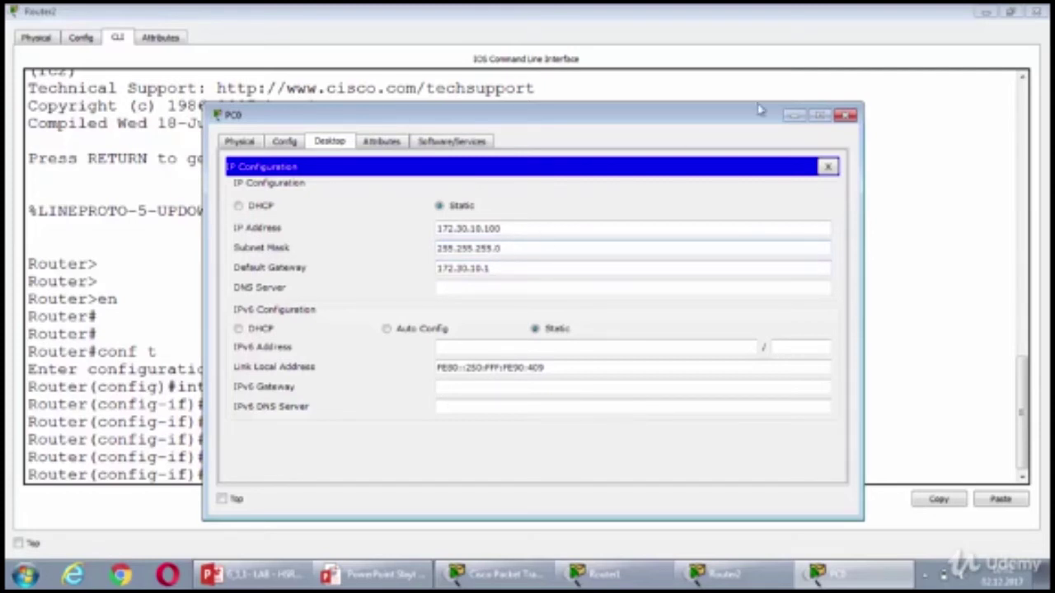
click(844, 116)
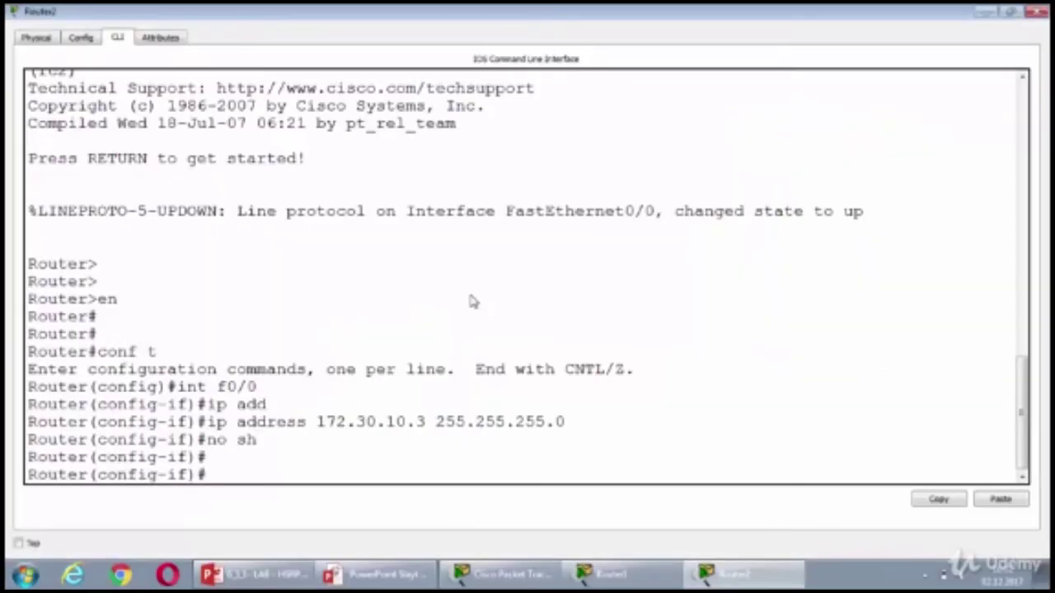
Step: On Router2, exit with end and re-enter global configuration mode with conf t
click(471, 295)
key(Return)
key(Return)
key(Return)
key(Return)
text(end)
key(Return)
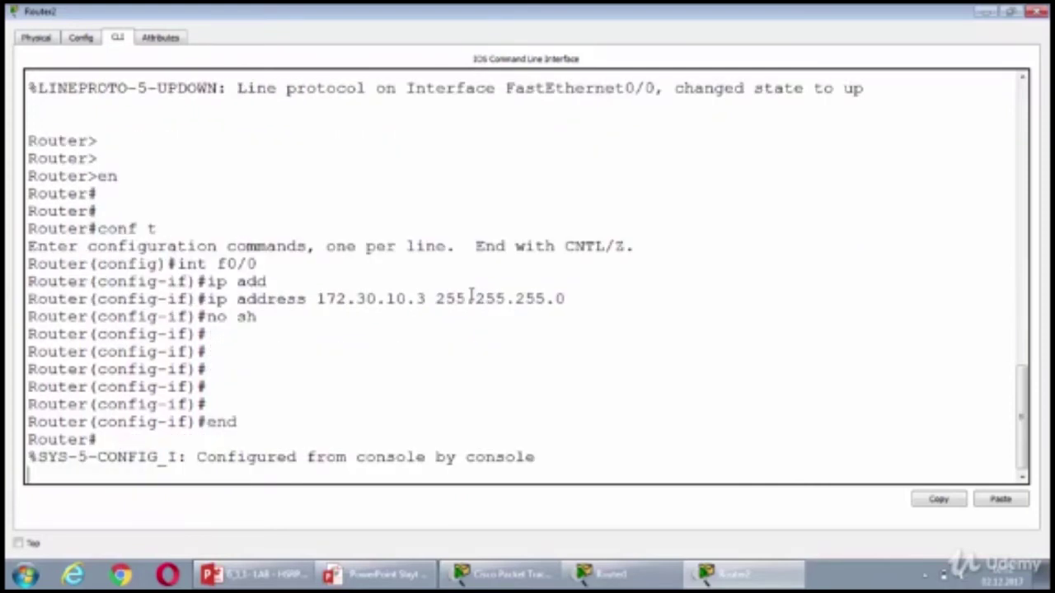
key(Return)
text(conf t)
key(Return)
Step: On Router2's f0/0, set HSRP group 1 virtual IP to 172.30.10.1 with standby 1 ip
text(itn)
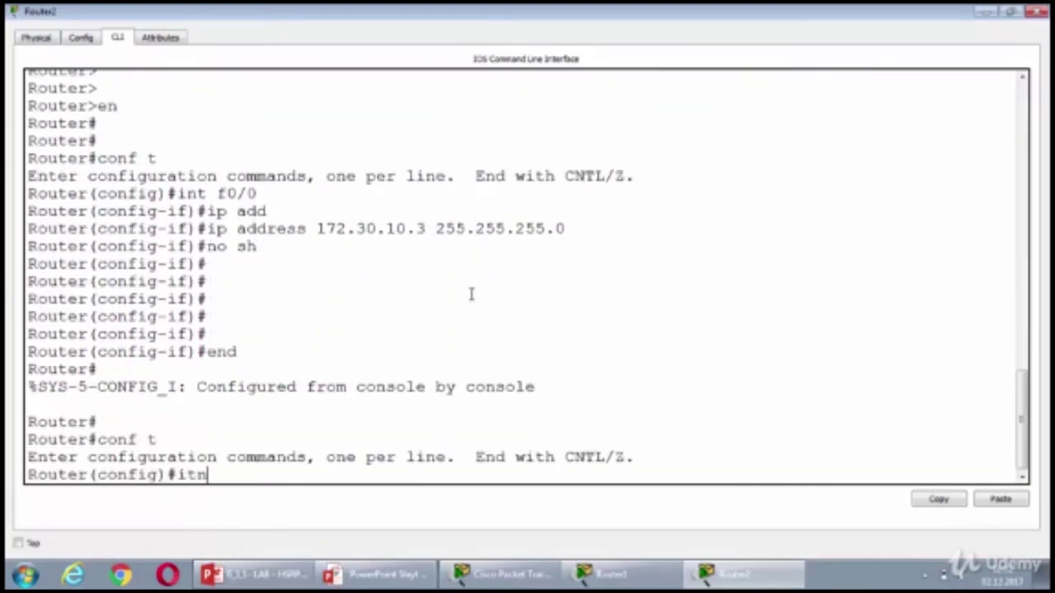
key(BackSpace)
key(BackSpace)
text(nt f0/0)
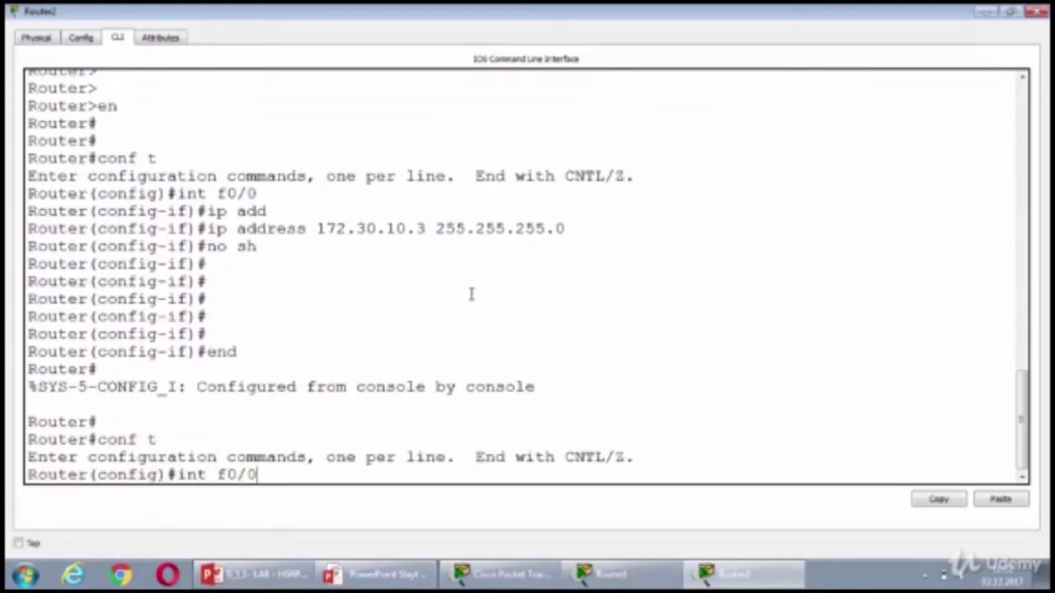
key(Return)
key(Return)
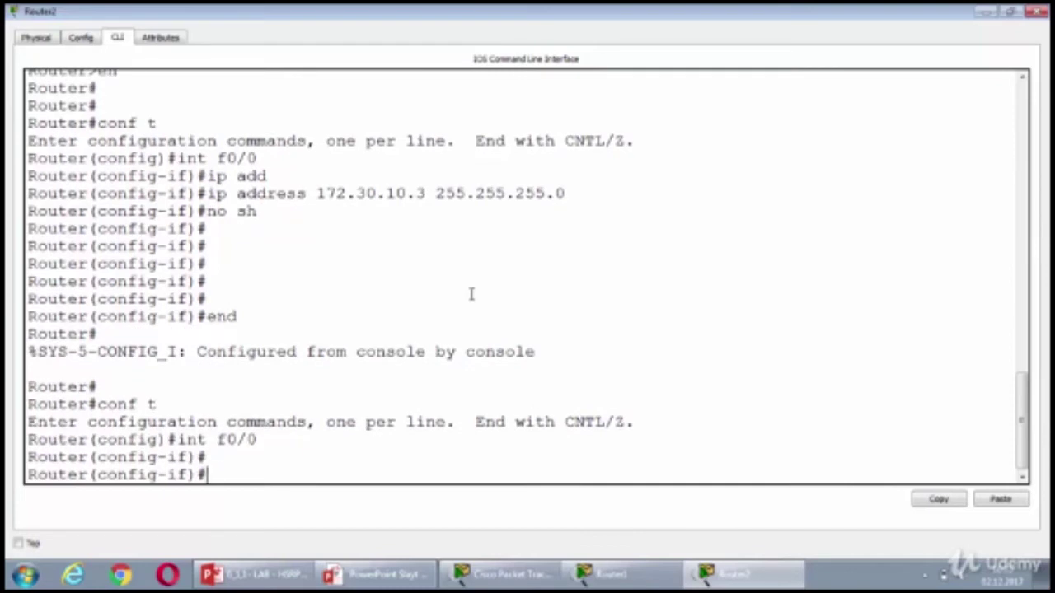
text(ip ad)
key(BackSpace)
key(BackSpace)
key(BackSpace)
key(BackSpace)
key(BackSpace)
text(stan)
key(Tab)
text(1 ip)
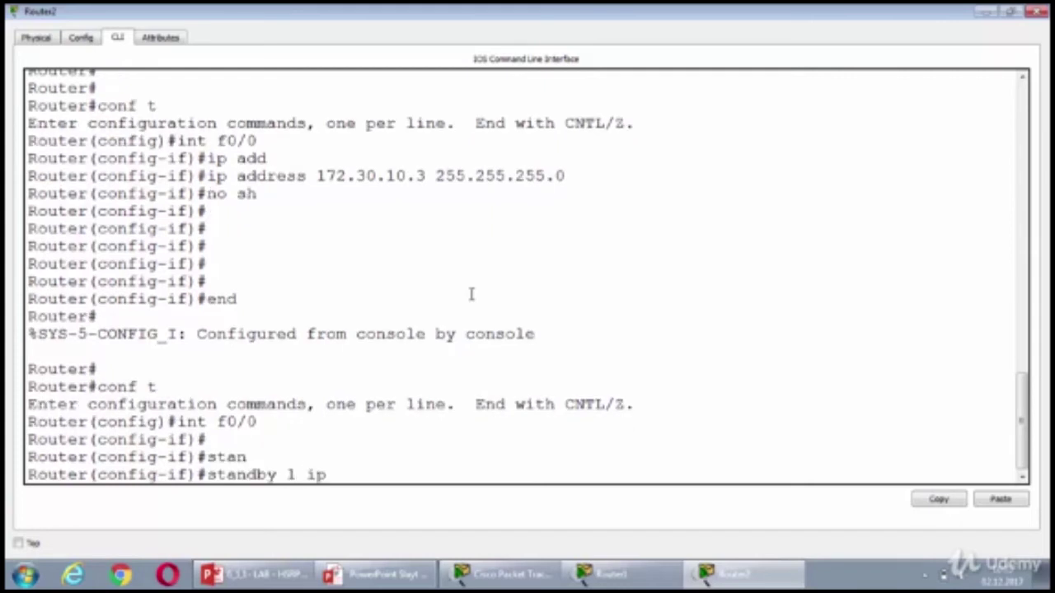
text( 172.1)
key(BackSpace)
text(30.10.1)
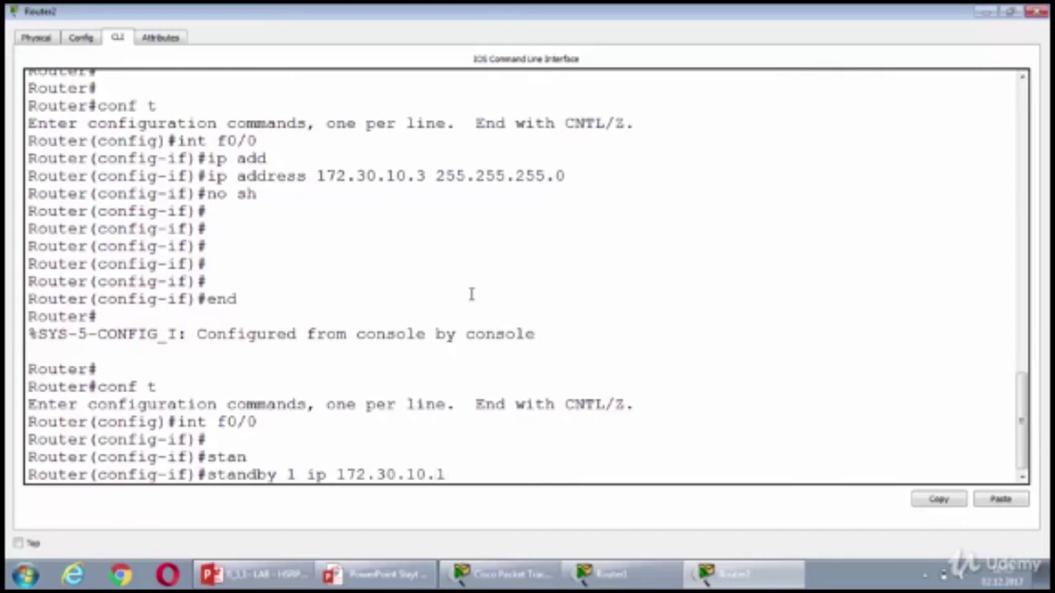
text( 255.255.255.0)
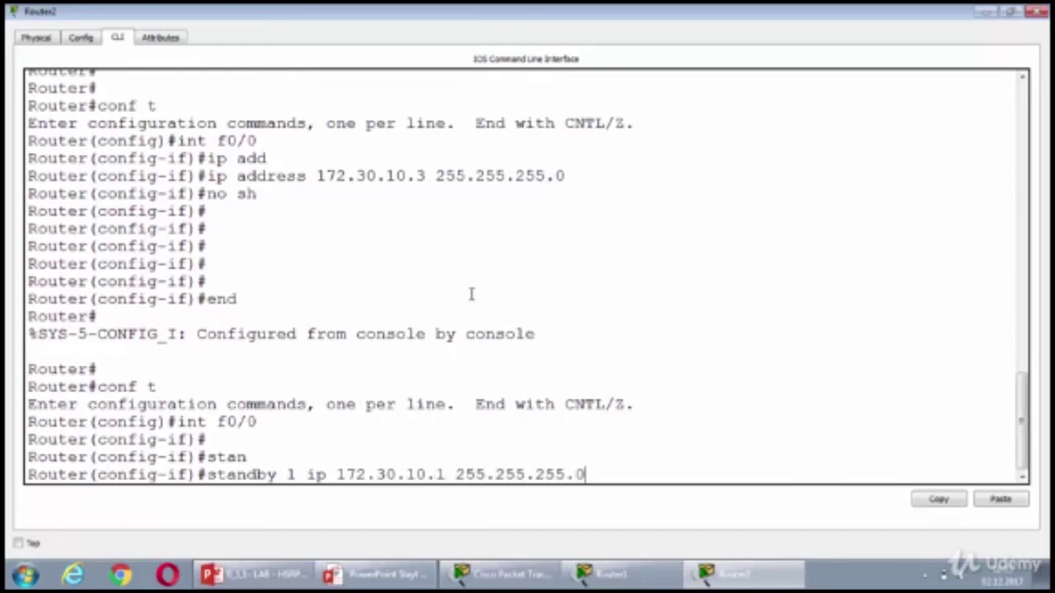
key(Return)
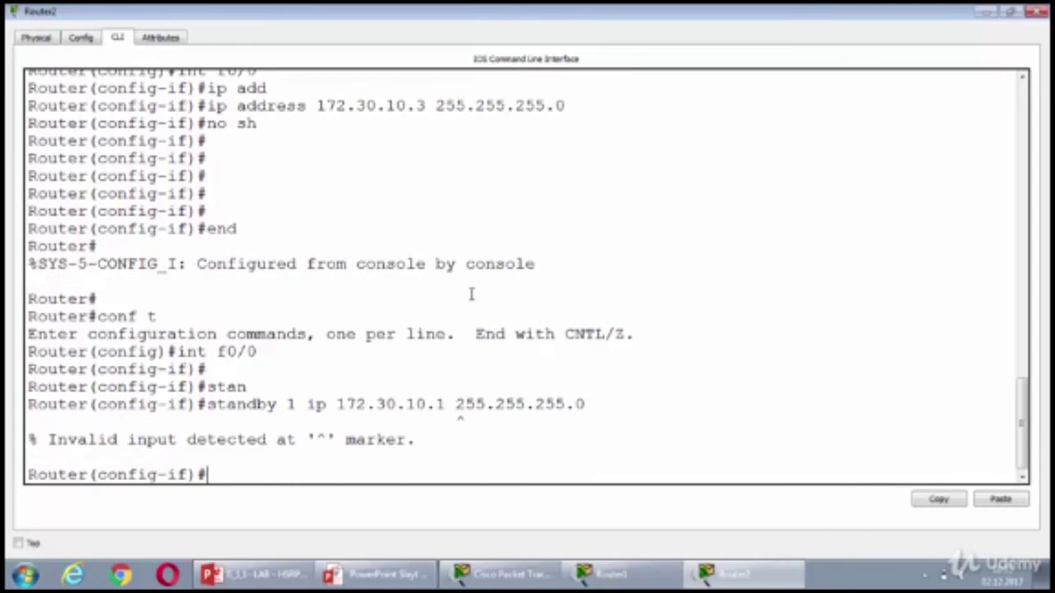
key(Up)
key(BackSpace)
key(BackSpace)
key(BackSpace)
key(BackSpace)
key(BackSpace)
key(BackSpace)
key(BackSpace)
key(BackSpace)
key(BackSpace)
key(BackSpace)
key(BackSpace)
key(BackSpace)
key(BackSpace)
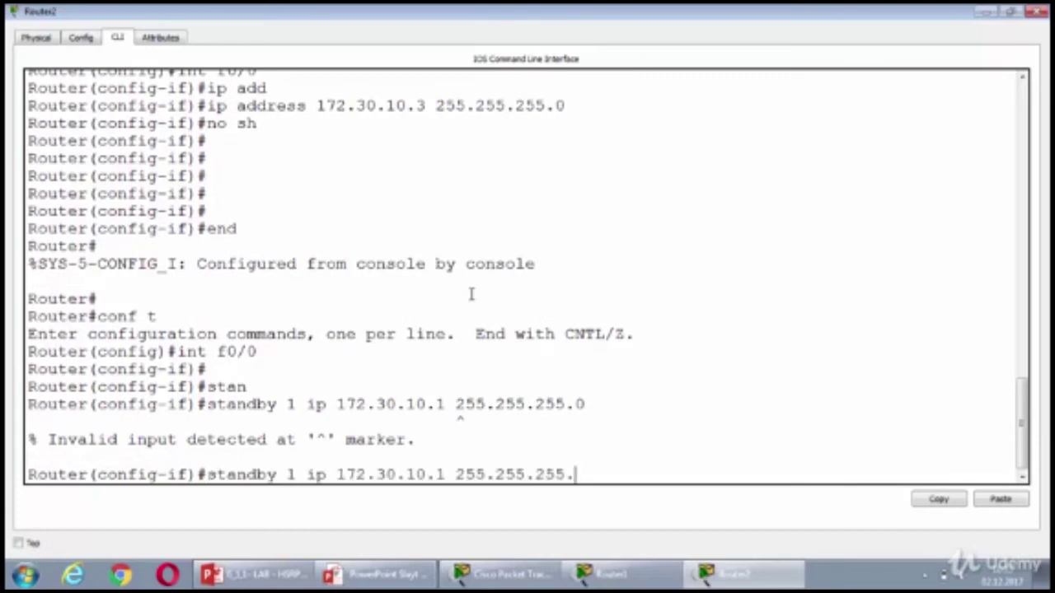
text(?)
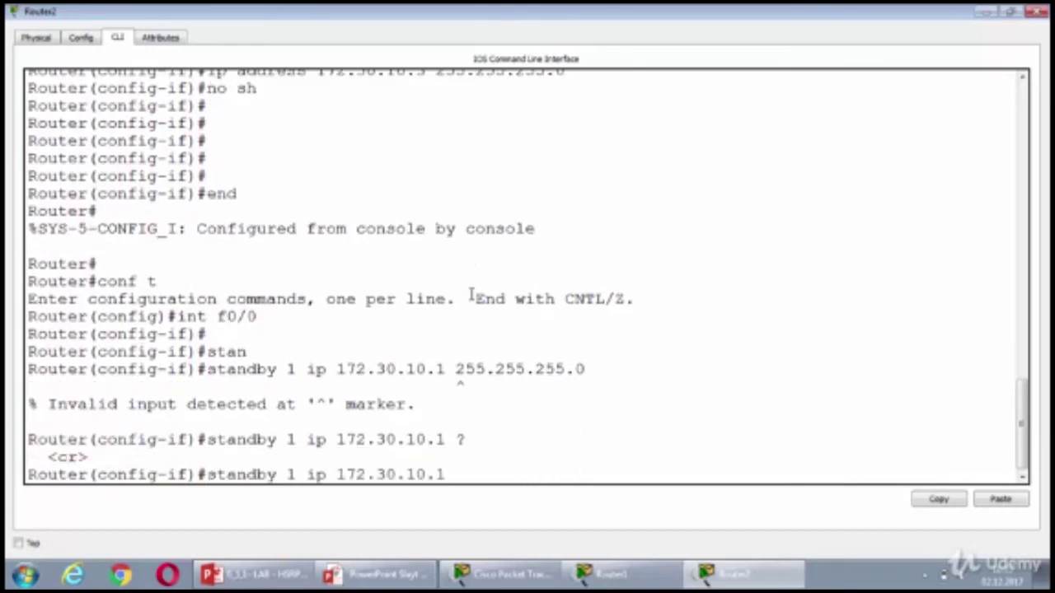
key(Return)
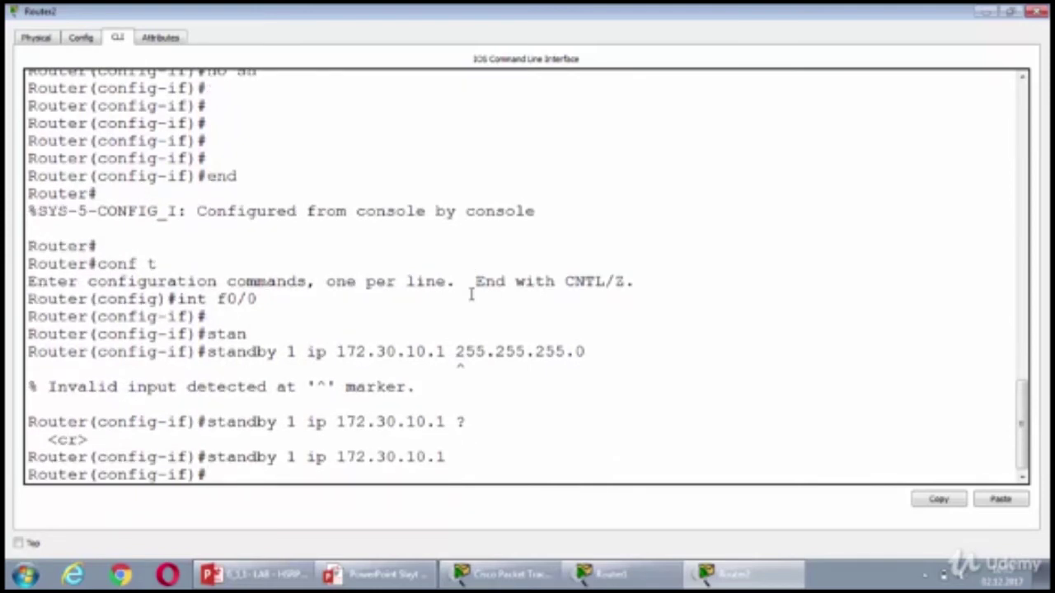
Step: Set HSRP group 1 priority to 200 with standby 1 priority 200
text(stand)
key(Tab)
text(1)
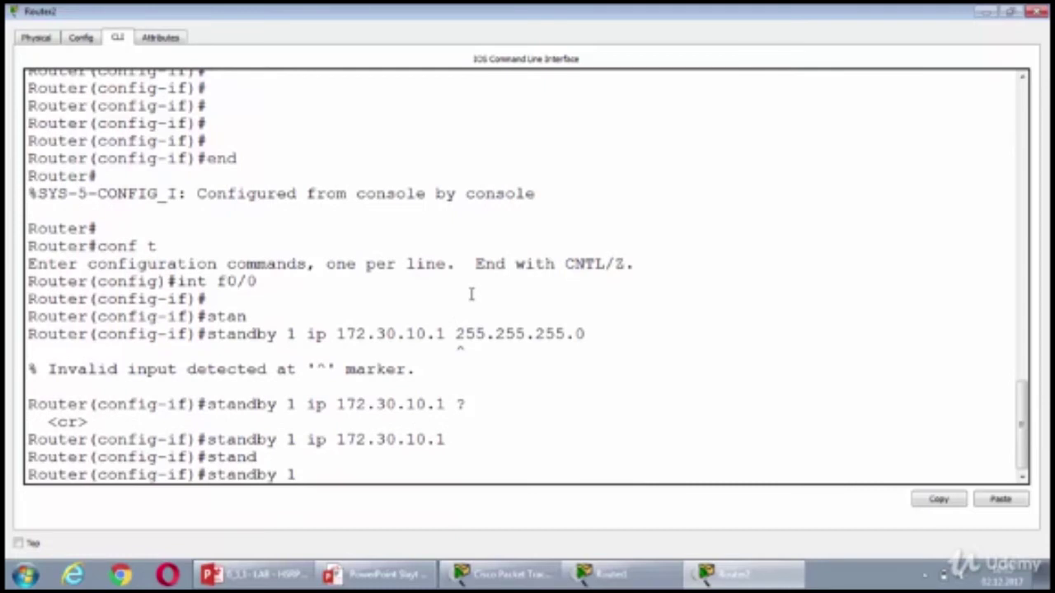
text( pri)
key(Tab)
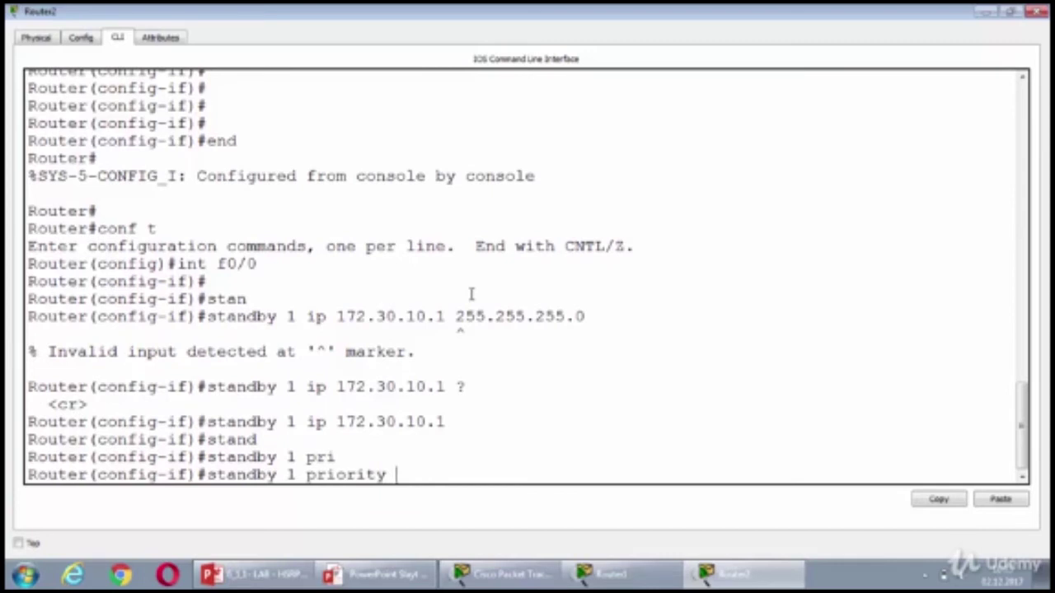
text(200)
key(Return)
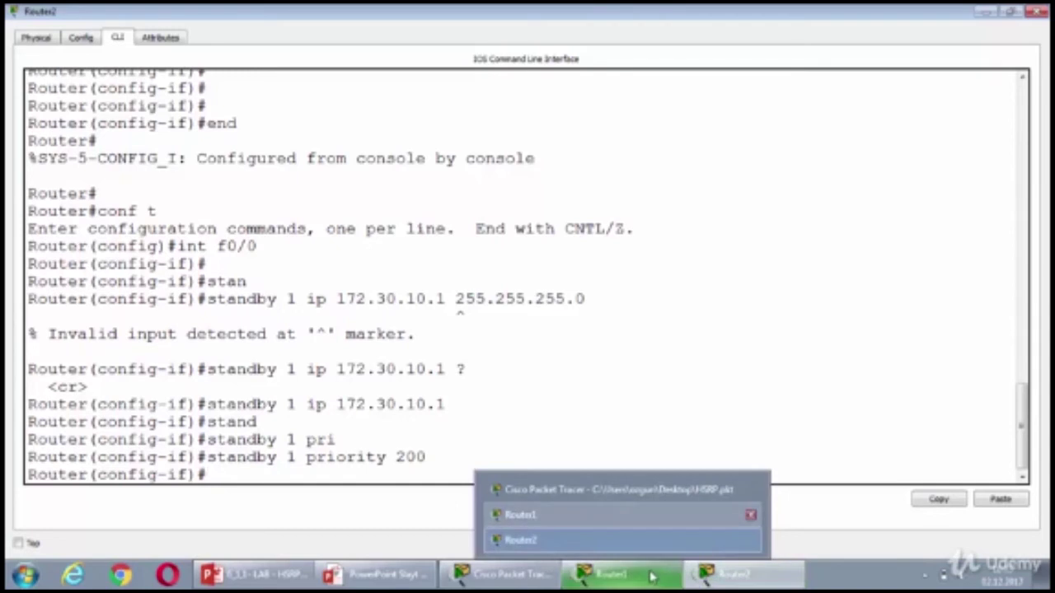
Step: Discard the ambiguous and partial no standby commands and re-enter int f0/0 on Router2
click(528, 511)
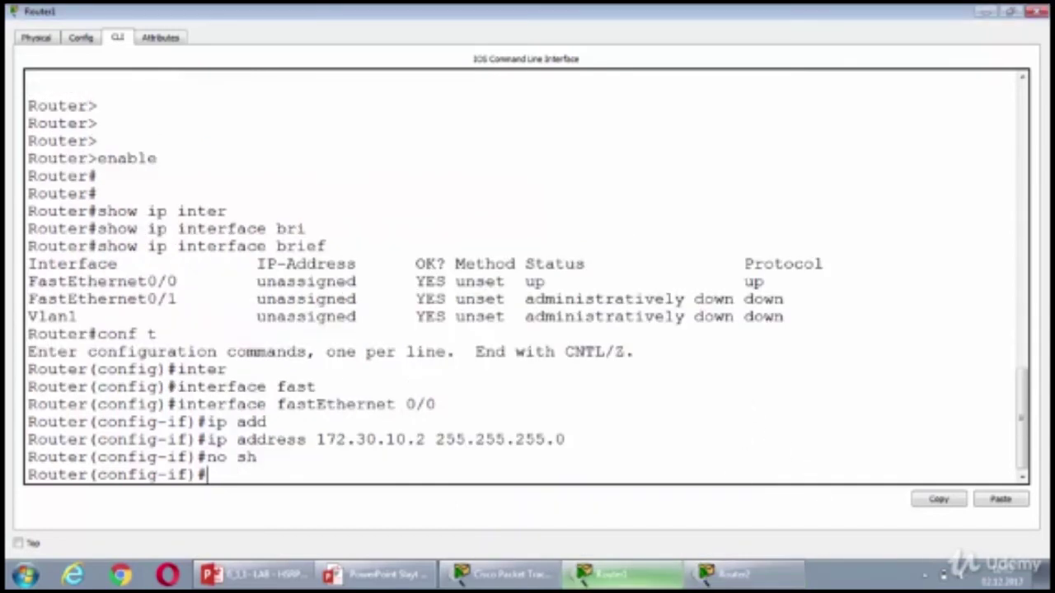
click(742, 575)
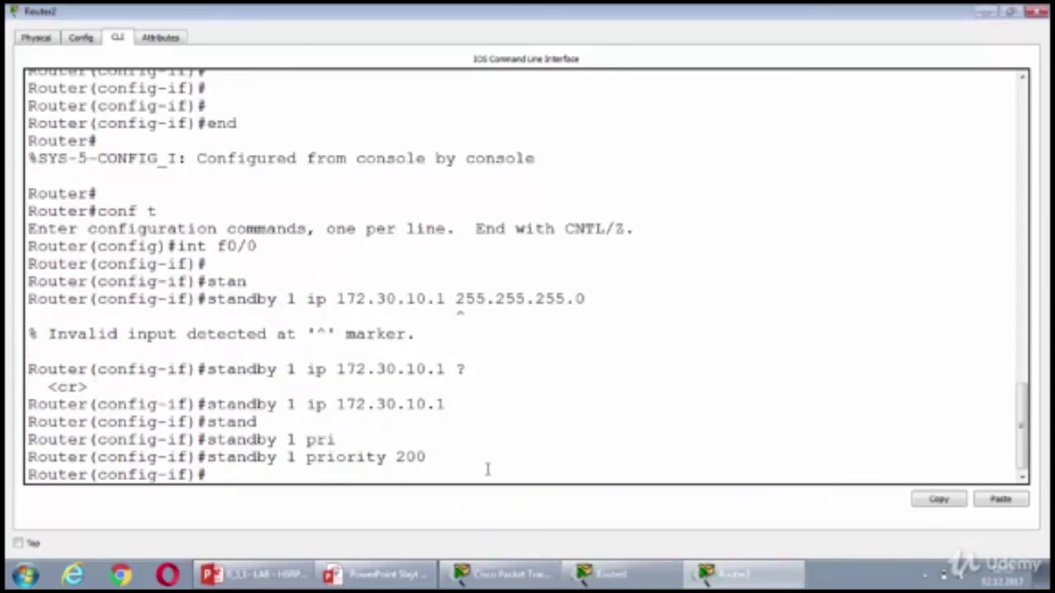
text(n)
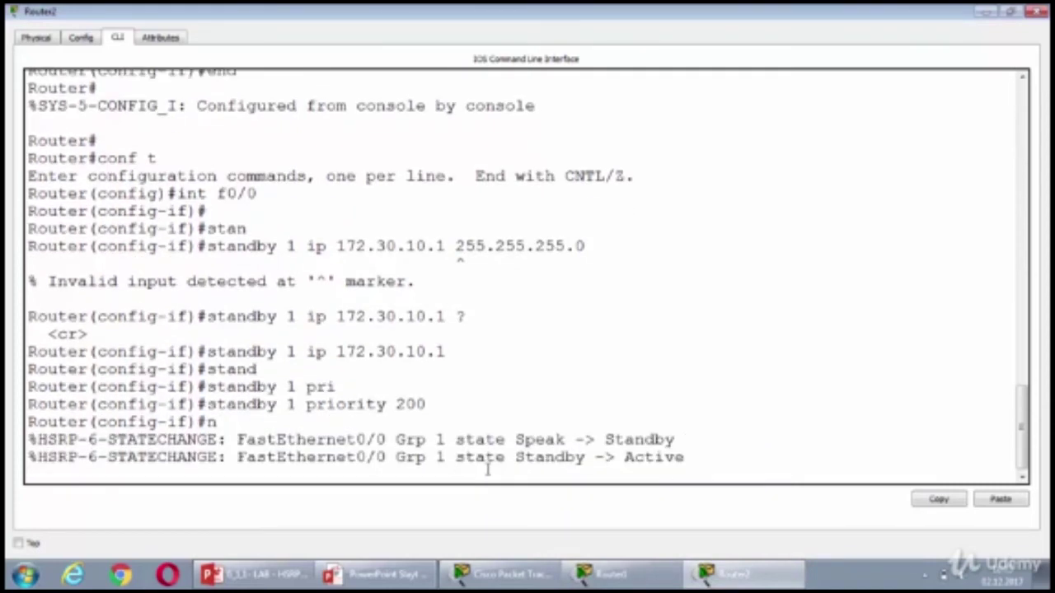
key(Return)
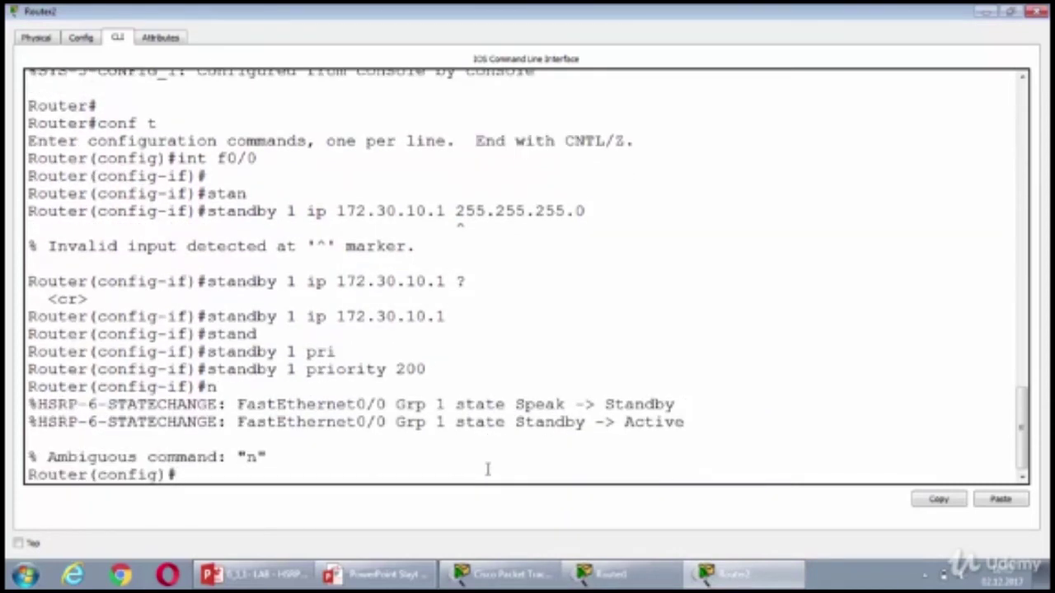
text(no stan)
key(Tab)
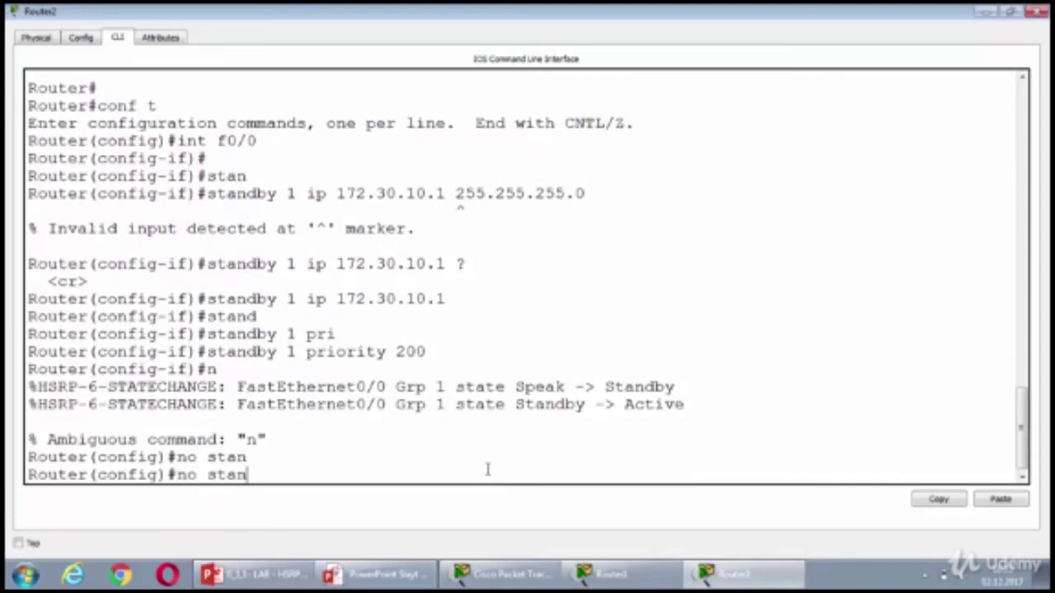
key(BackSpace)
key(BackSpace)
key(BackSpace)
key(BackSpace)
key(BackSpace)
key(BackSpace)
key(BackSpace)
text(int f0/0)
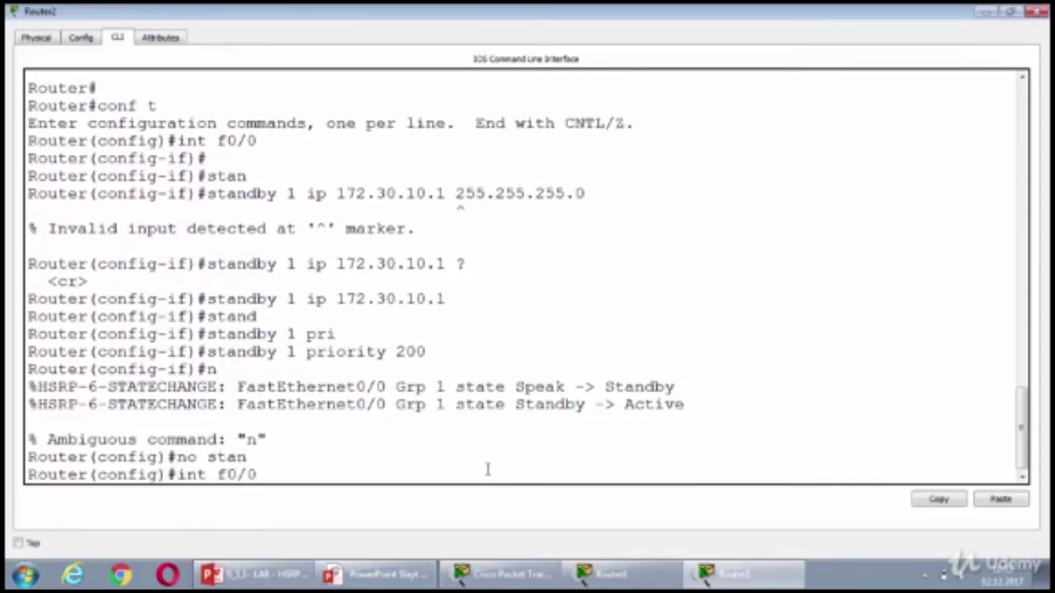
key(Return)
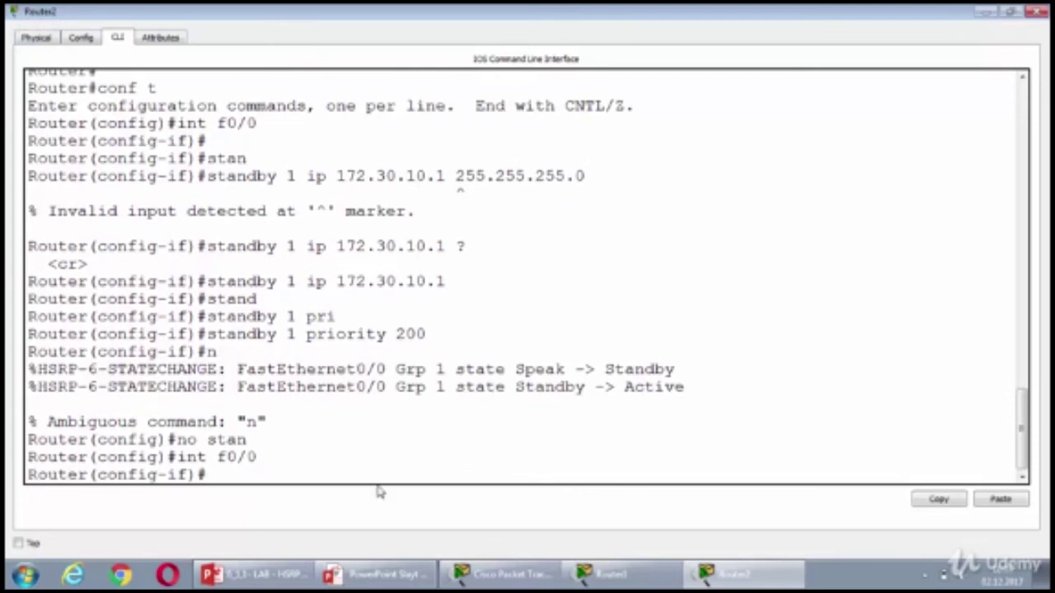
Step: Remove Router2's HSRP group 1 settings with no standby 1 ip and no standby 1 priority
text(no stand)
key(Tab)
text(1)
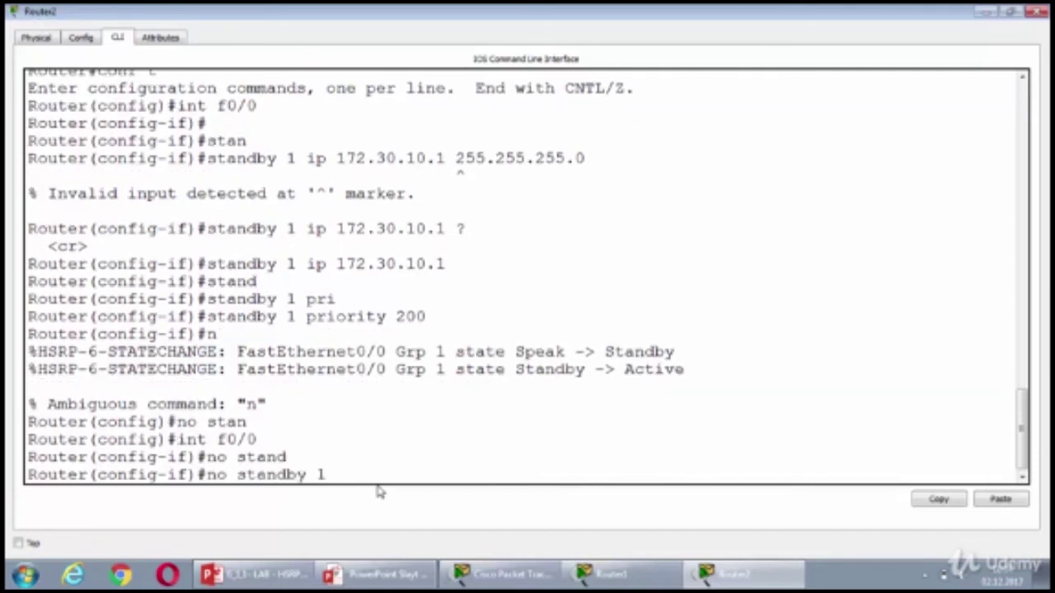
text( ip)
key(Return)
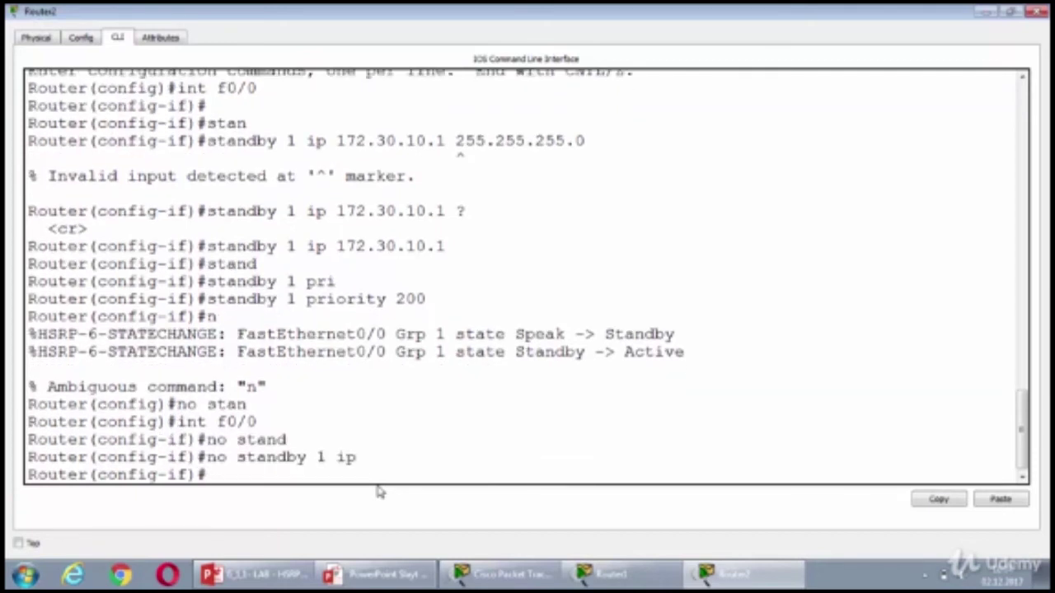
text(no stand)
key(Tab)
text(1 por)
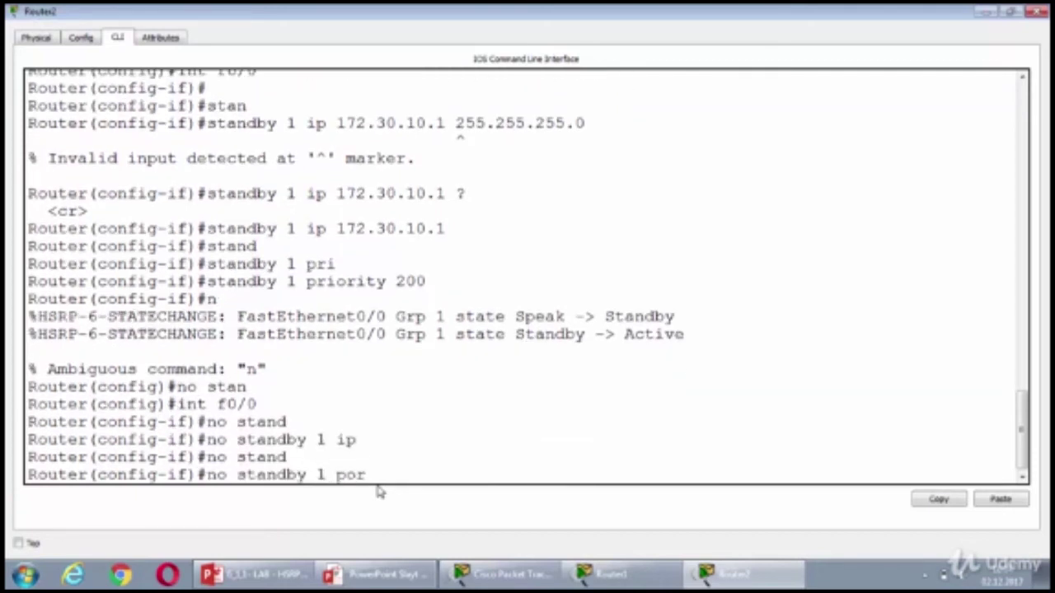
key(BackSpace)
key(BackSpace)
text(riori)
key(BackSpace)
key(BackSpace)
text(io)
key(Tab)
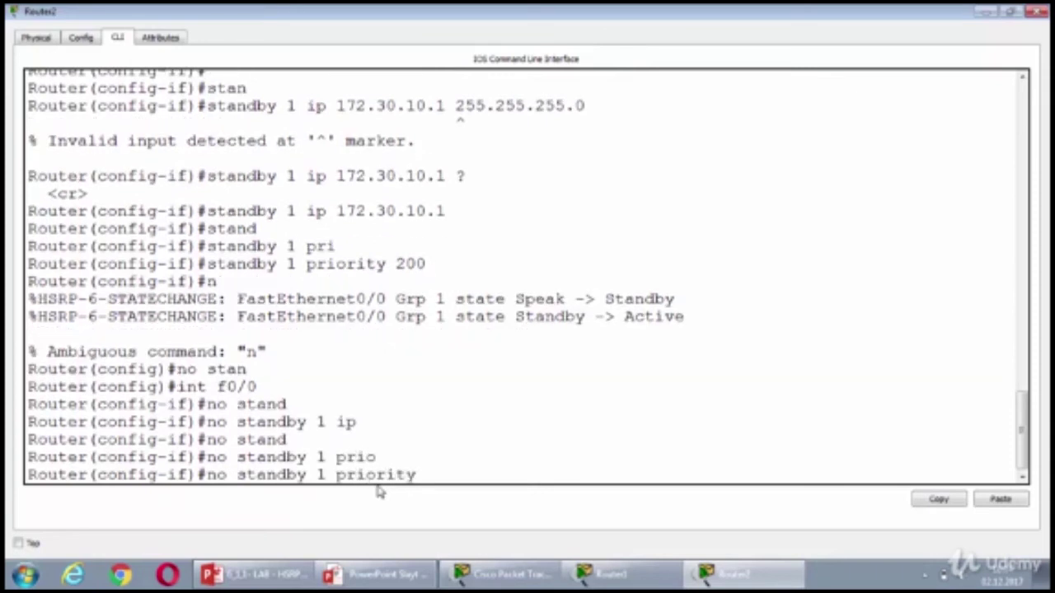
key(Return)
key(Return)
key(Return)
key(Return)
key(Return)
Step: Leave configuration mode, page through Router2's show run output, then switch to Router1's console
text(en)
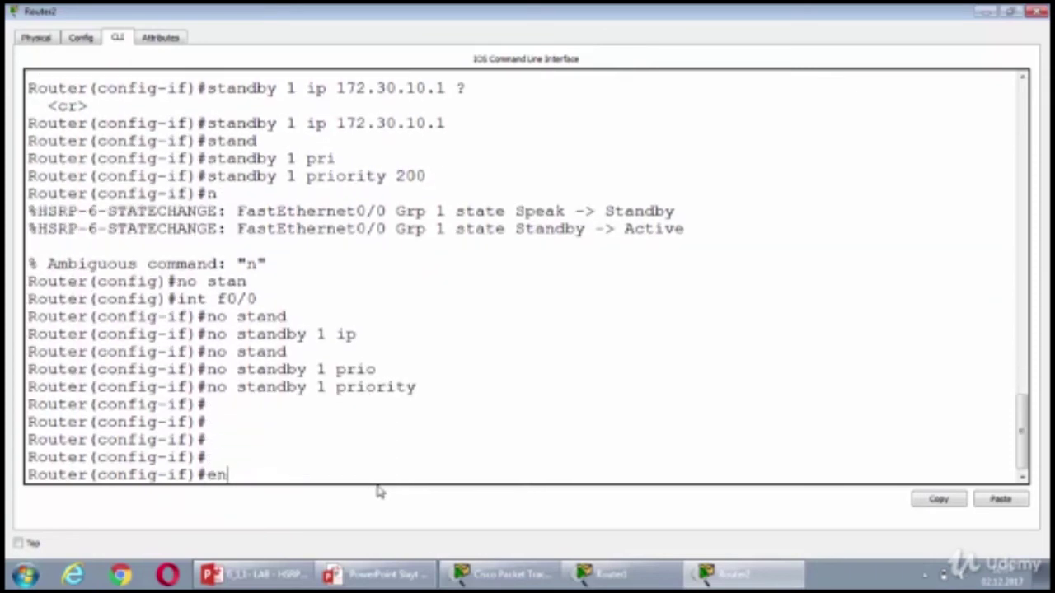
text(d)
key(Return)
key(Return)
text(show run)
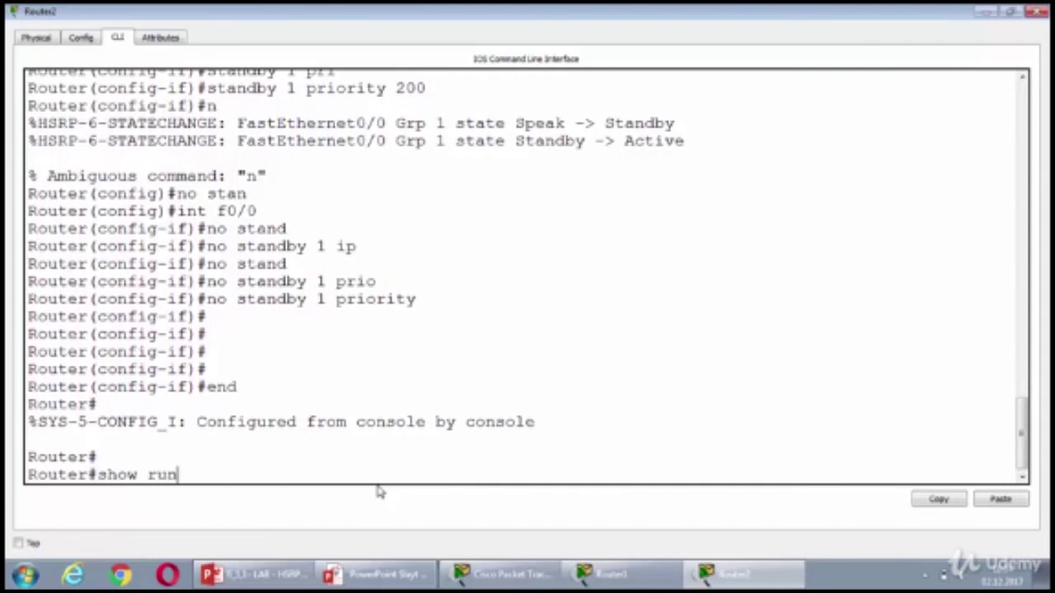
key(Return)
key(space)
key(space)
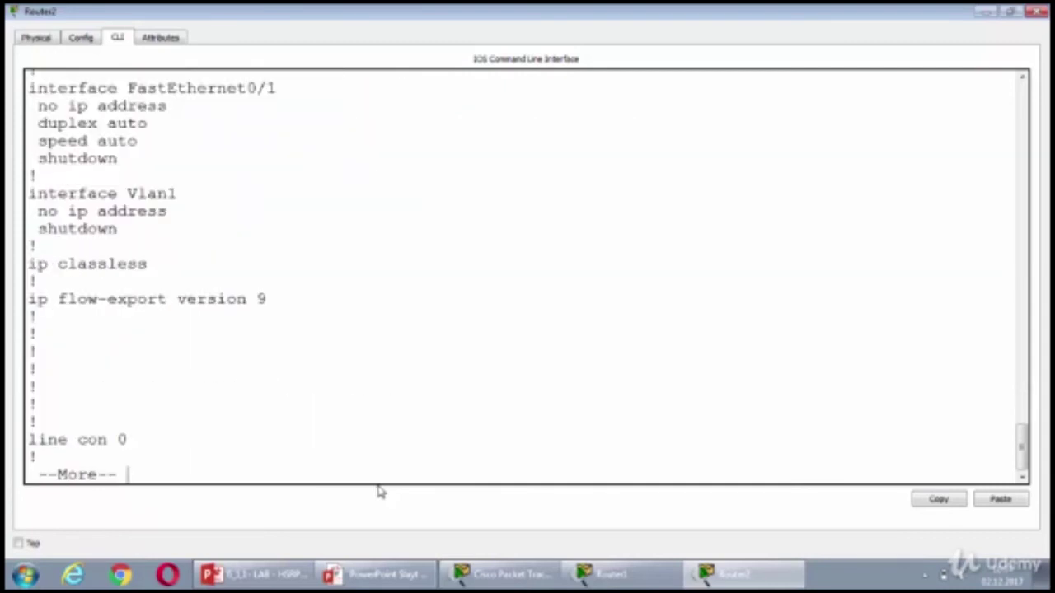
mouse_move(1022, 447)
mouse_down()
mouse_move(1020, 421)
mouse_move(1018, 463)
mouse_up()
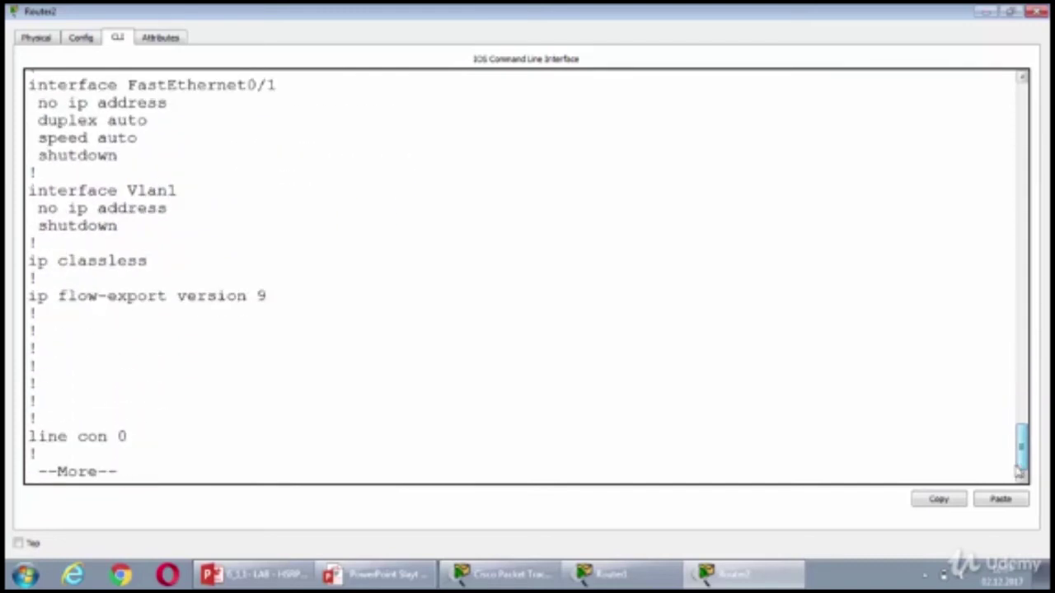
click(614, 574)
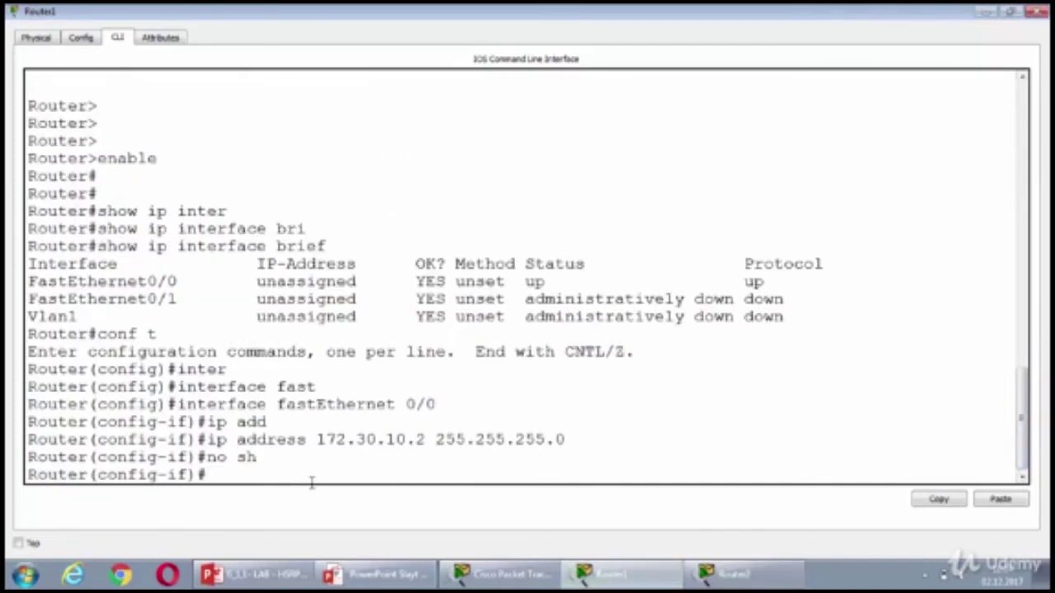
Step: On Router1, set HSRP group 1's virtual IP to 172.30.10.1
key(Return)
key(Return)
key(Return)
key(Return)
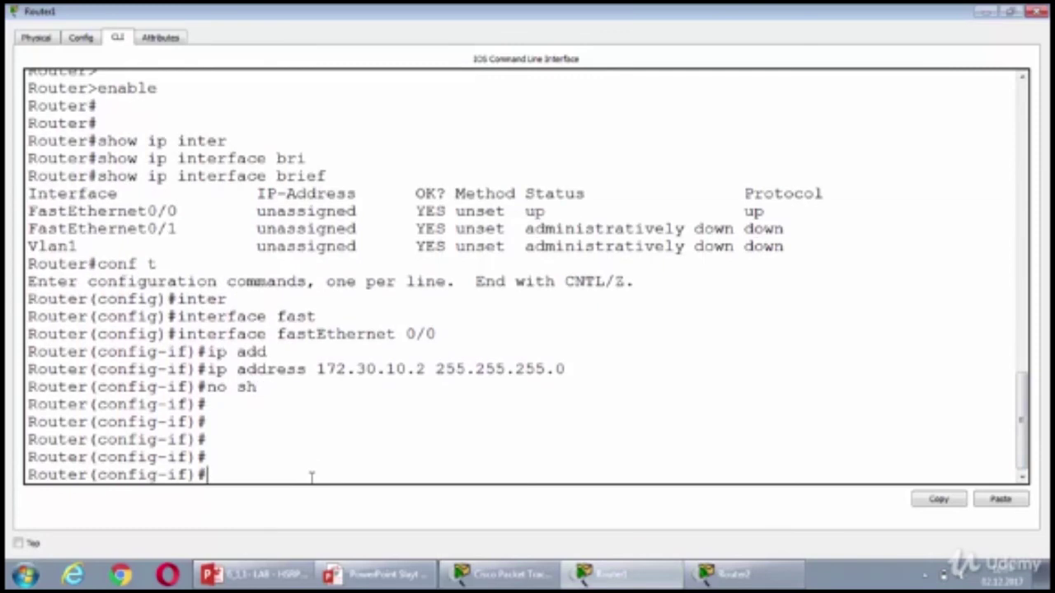
text(stand)
key(Tab)
text(1)
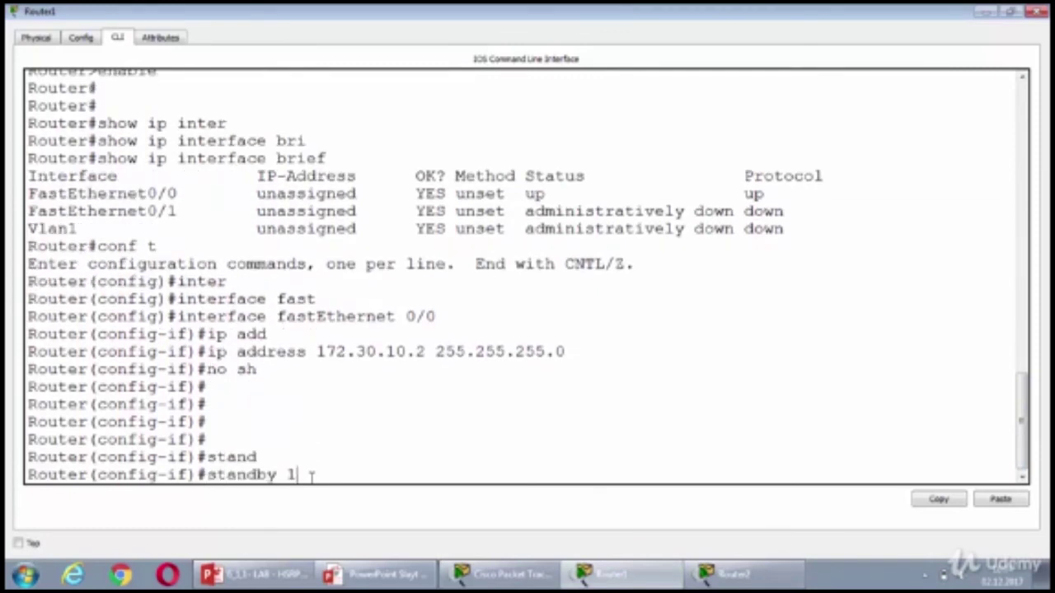
text( ip 172.)
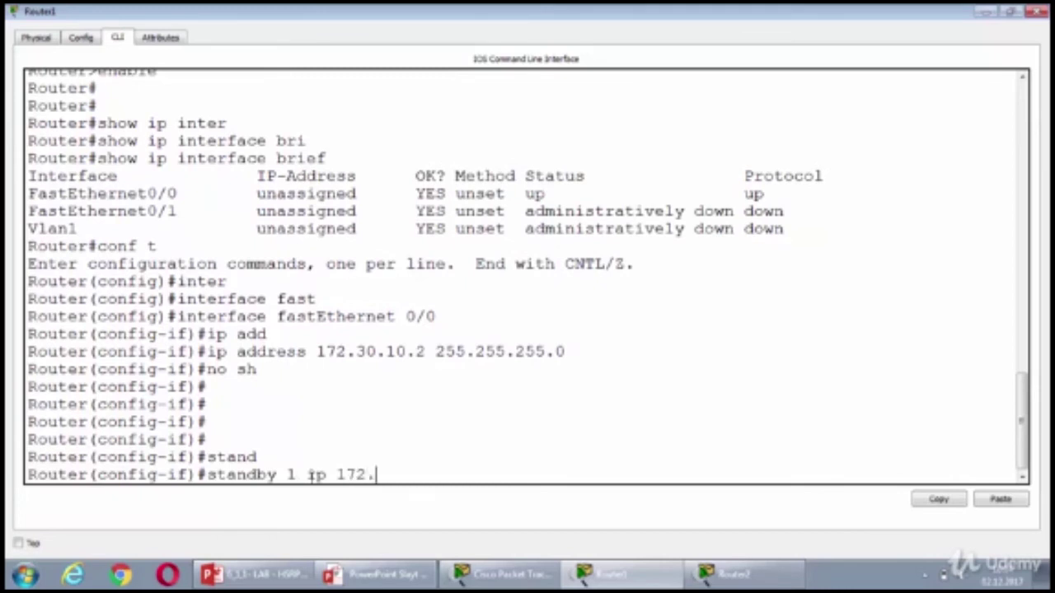
text(30.10.)
key(BackSpace)
text(1)
key(Return)
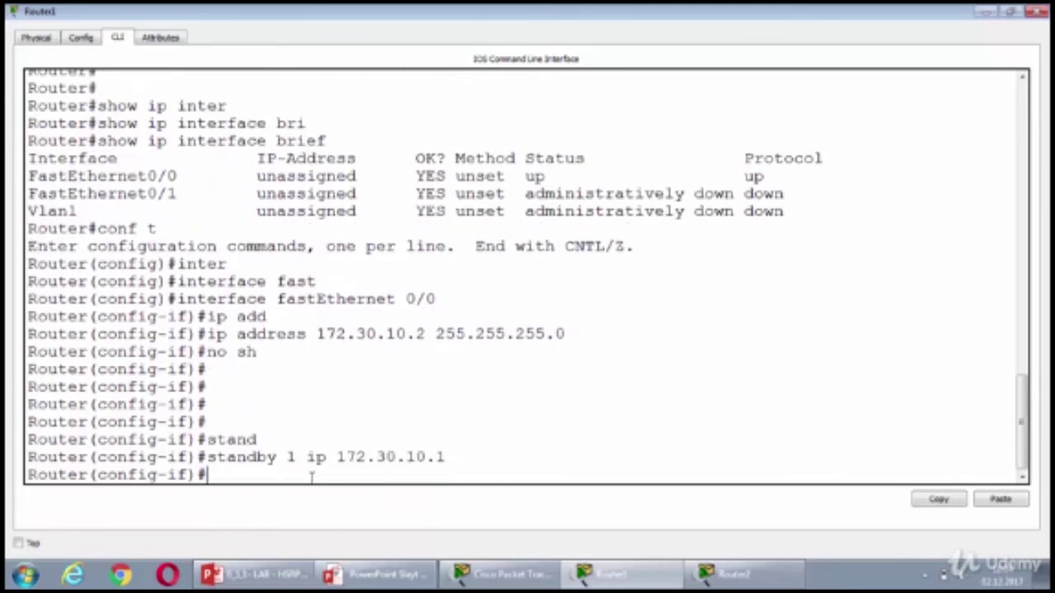
Step: Give Router1 HSRP group 1 priority 200
text(stand)
key(Tab)
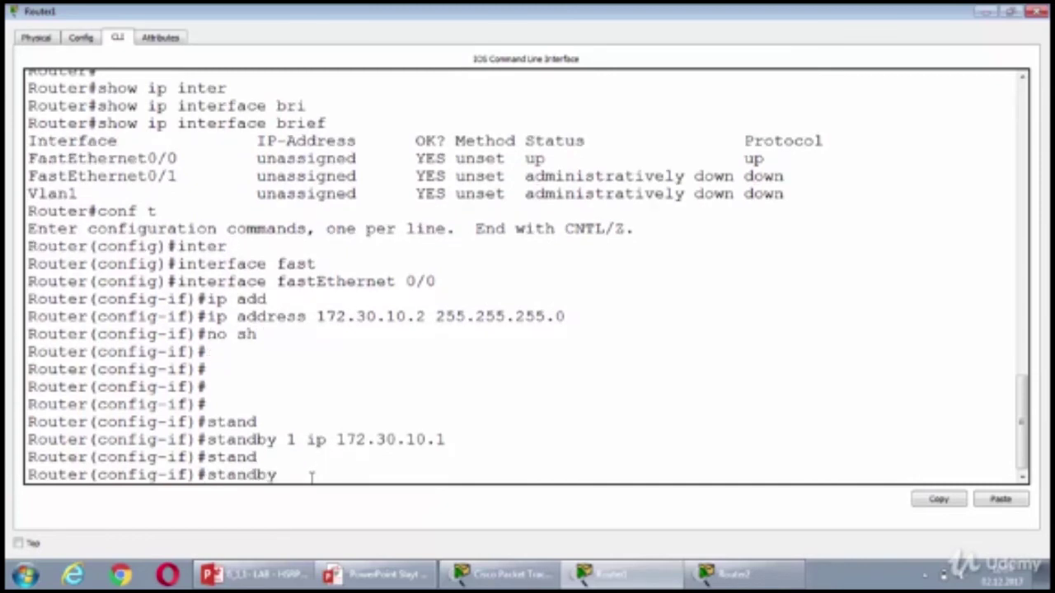
text(1 prio)
key(Tab)
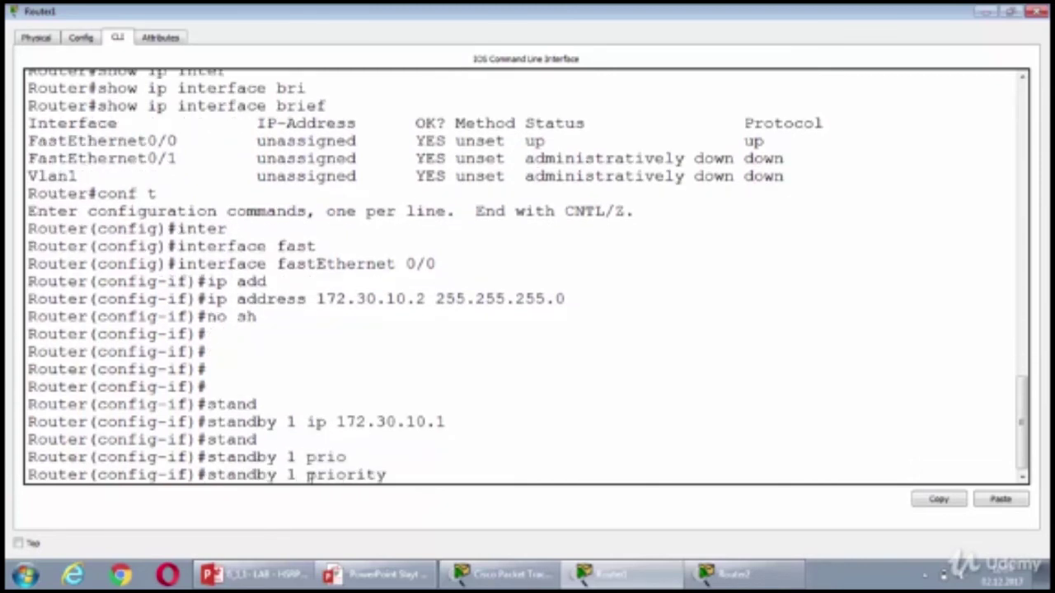
text(200)
key(Return)
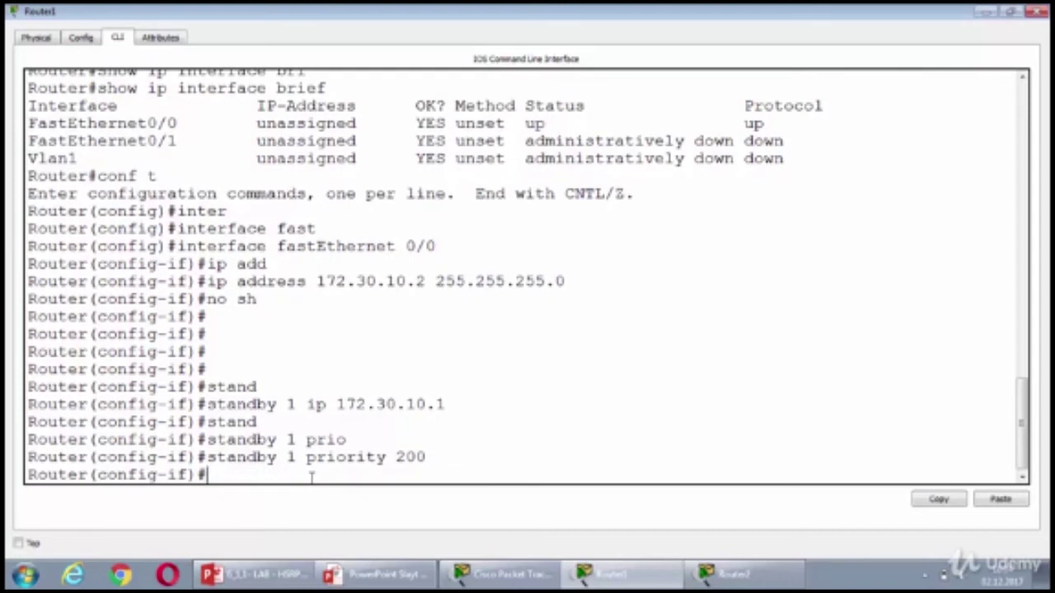
Step: Enable 'standby 1 preempt' on Router1, then switch to Router2's command line
text(stand)
key(Tab)
text(1 pro)
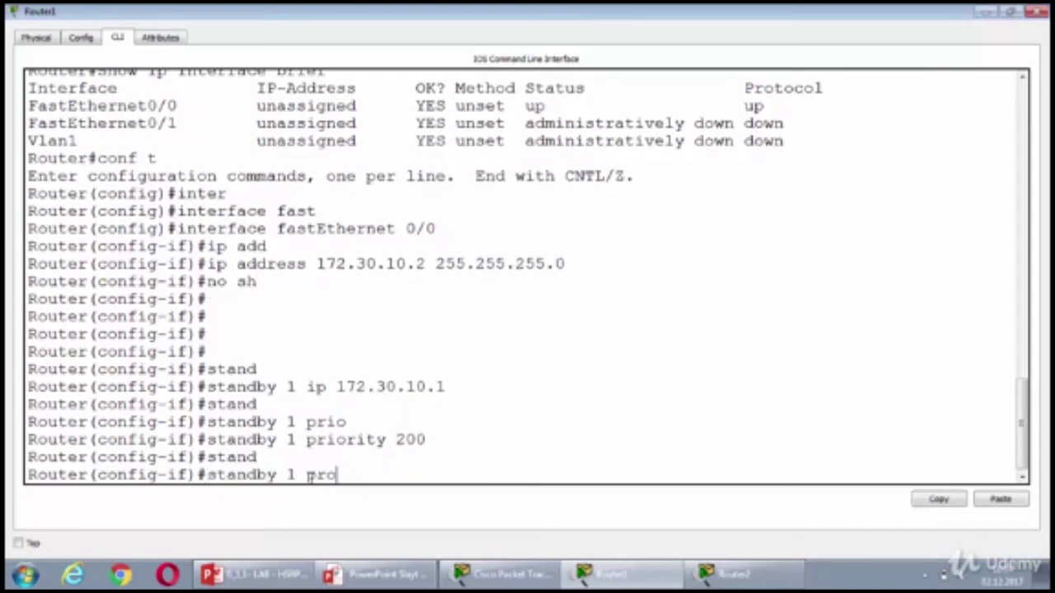
key(Tab)
text(?)
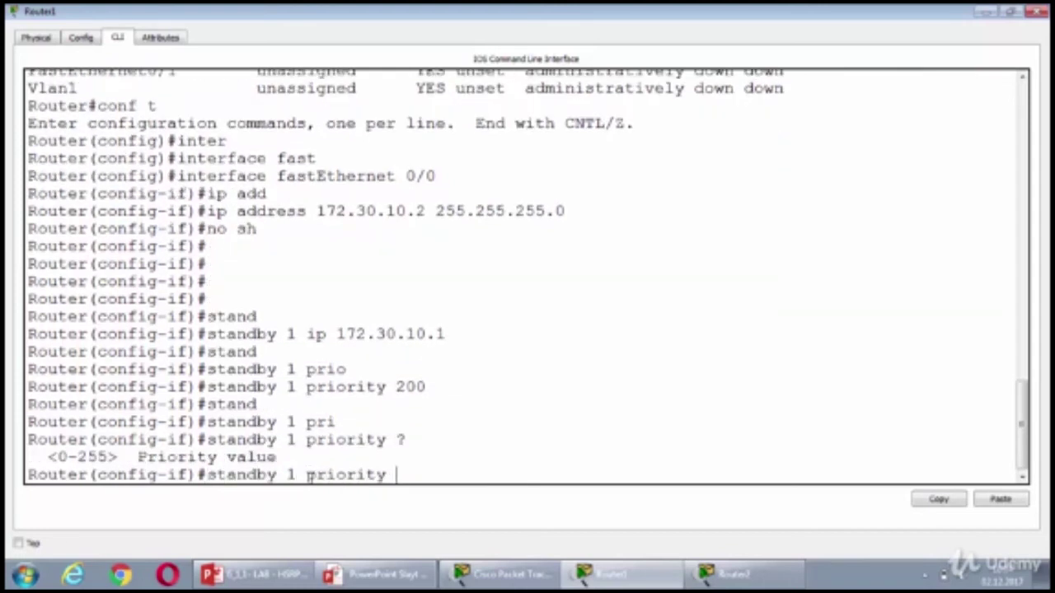
key(BackSpace)
key(BackSpace)
key(BackSpace)
key(BackSpace)
key(BackSpace)
key(BackSpace)
key(BackSpace)
key(BackSpace)
key(BackSpace)
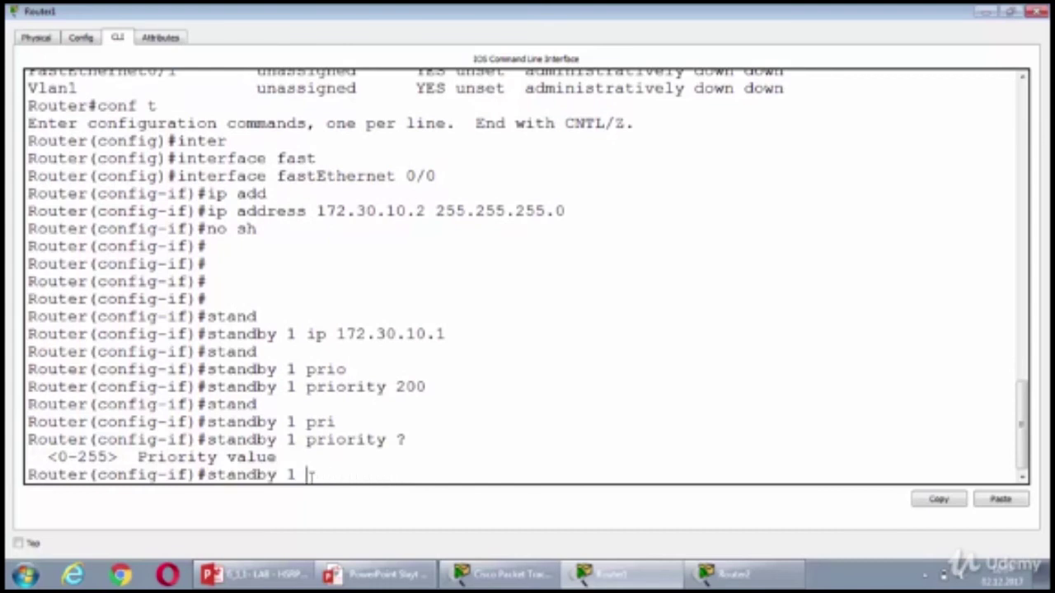
text(?)
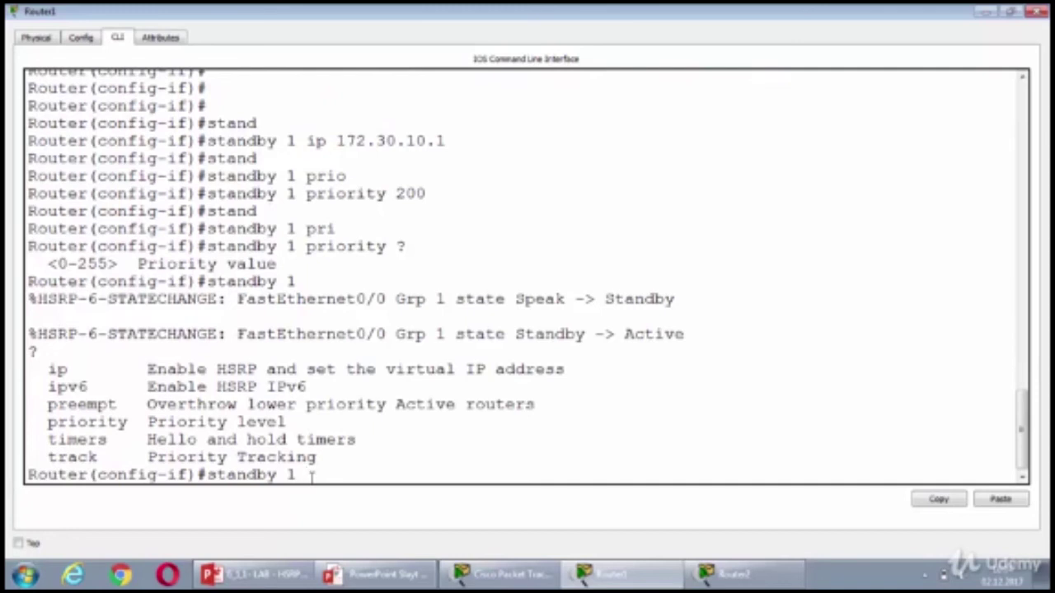
text(pr)
key(Tab)
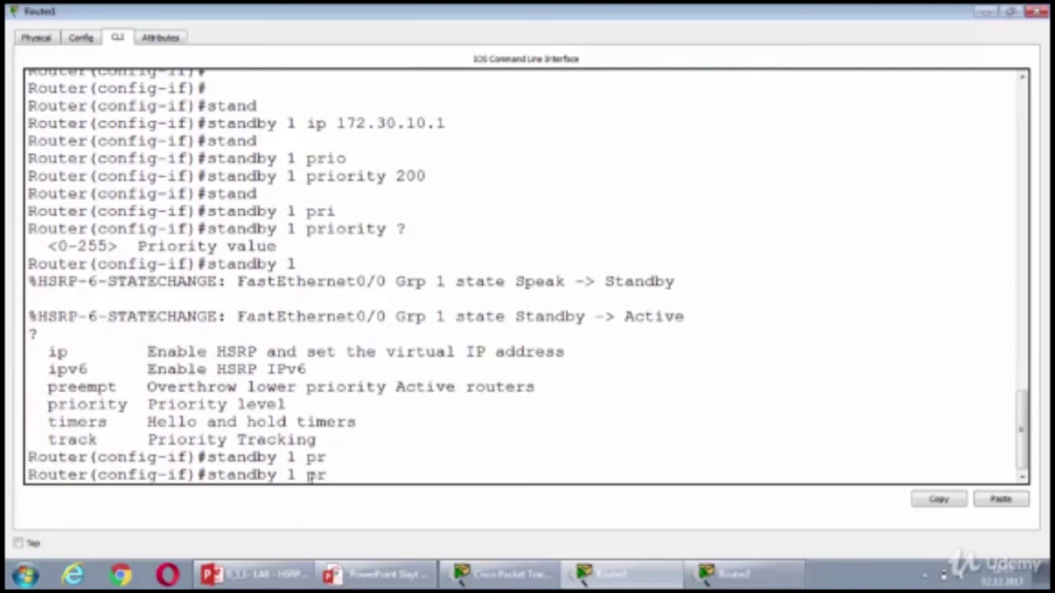
text(eem)
key(Tab)
key(Return)
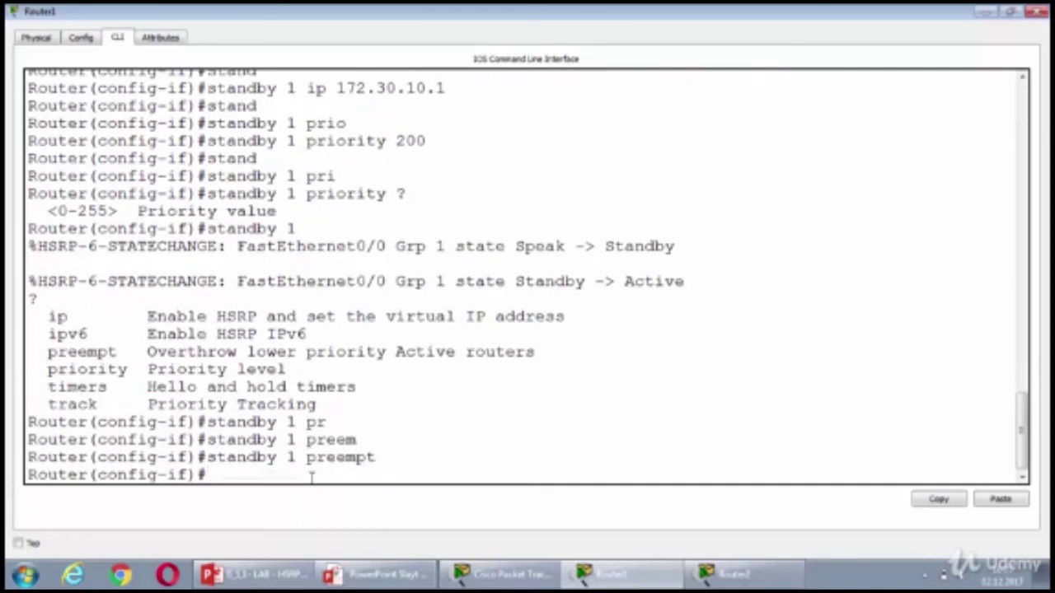
key(Return)
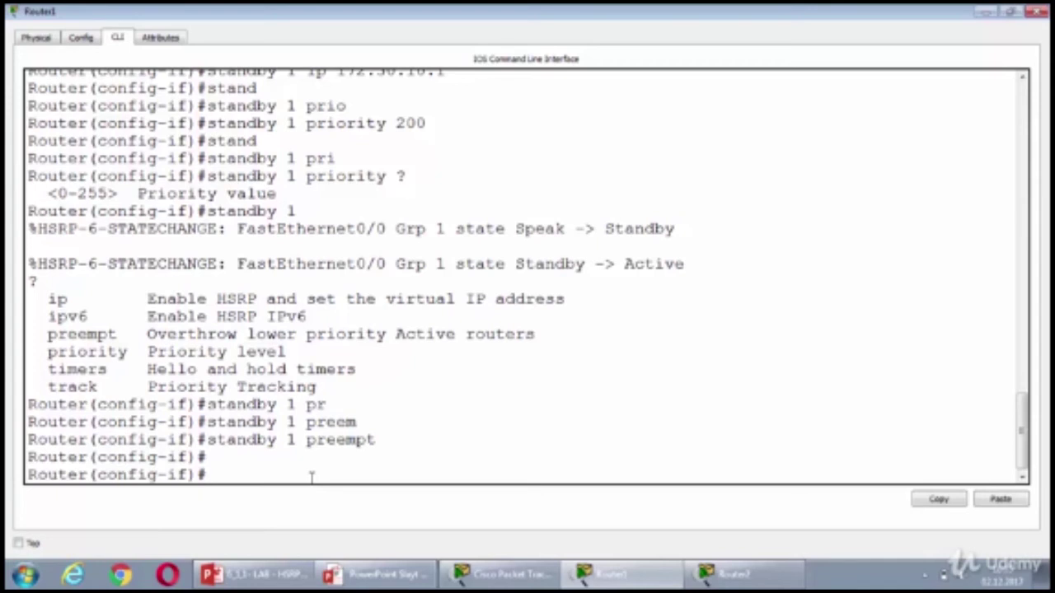
click(729, 574)
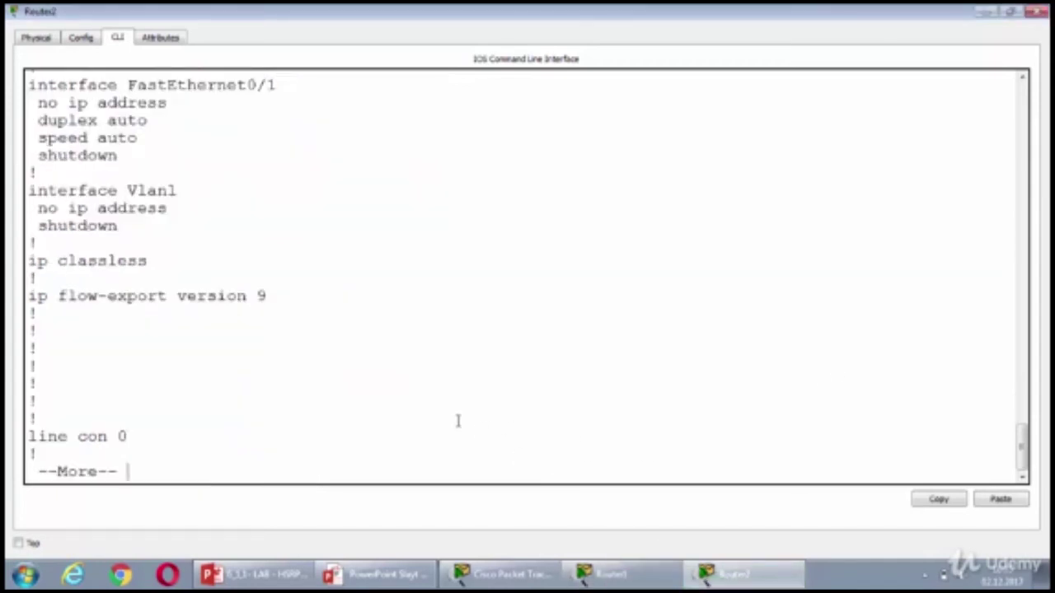
Step: On Router2, enter global configuration and the fastEthernet 0/0 interface
text(qconf t)
key(Return)
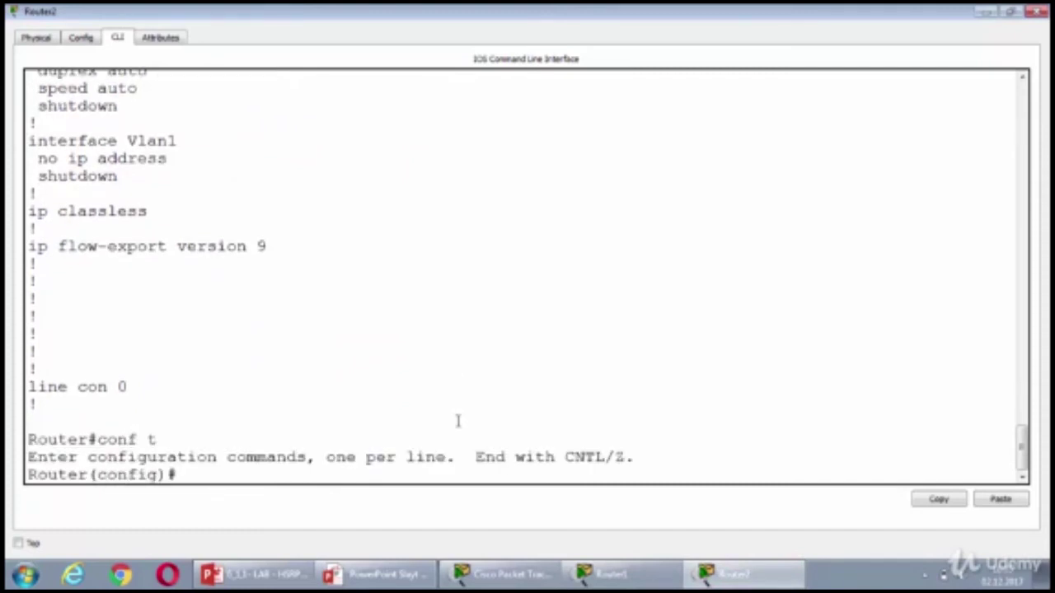
text(interq)
key(Tab)
key(BackSpace)
text(fa)
key(Tab)
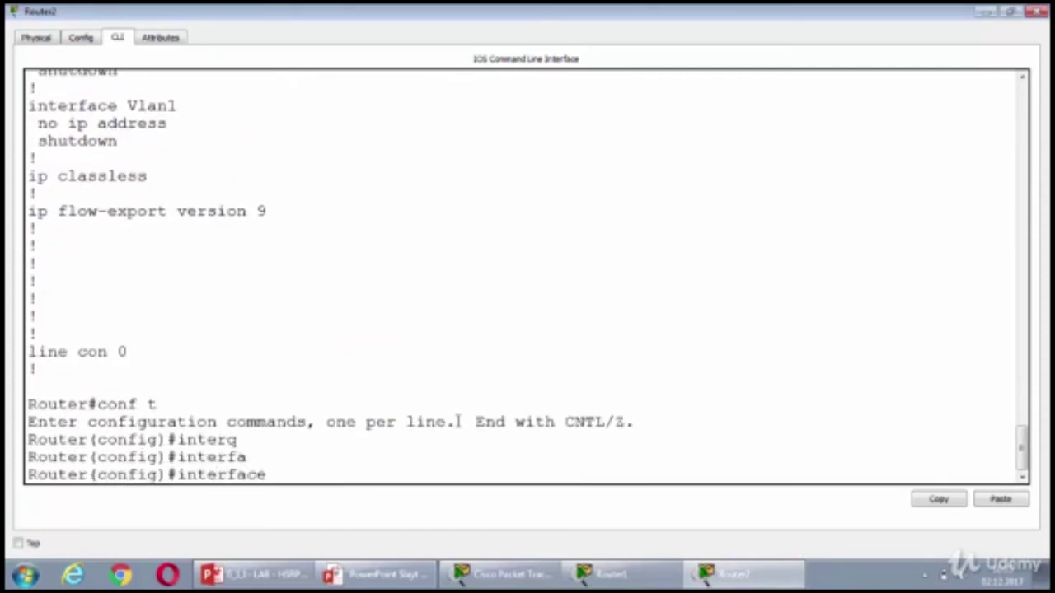
text(fast)
key(Tab)
text(0/0)
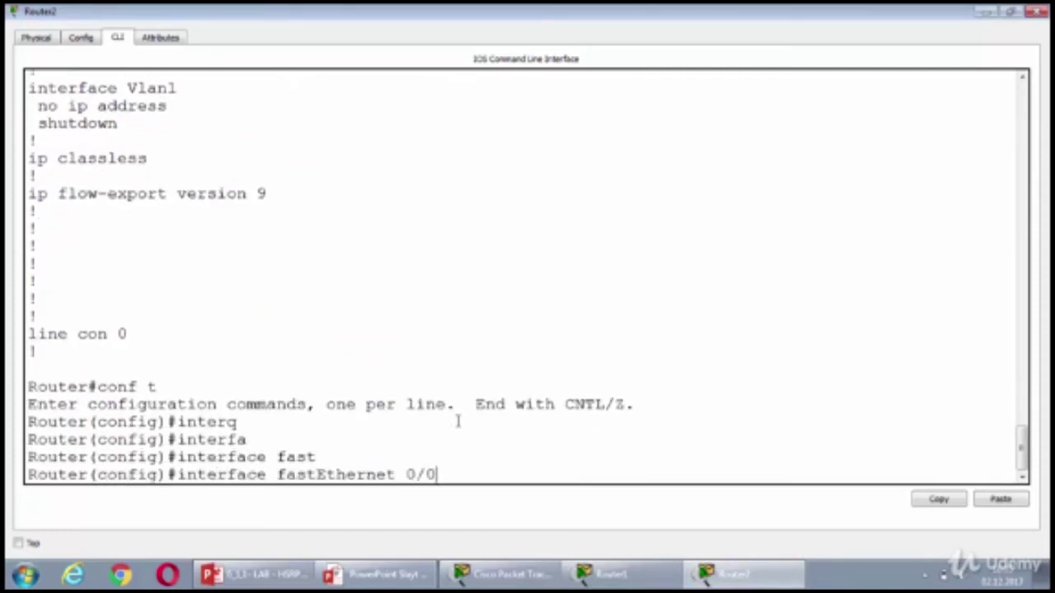
key(Return)
Step: Add 'standby 1 ip 172.30.10.1' on Router2, then return to Router1's console
text(ip a)
key(BackSpace)
key(BackSpace)
key(BackSpace)
key(BackSpace)
text(st)
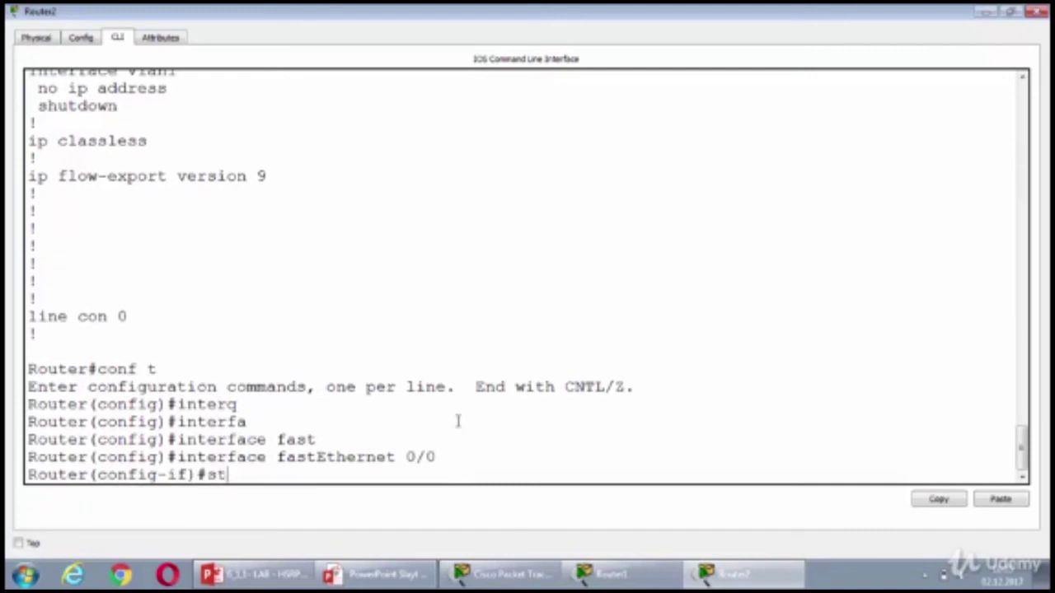
text(and)
key(Tab)
text(1 ip add)
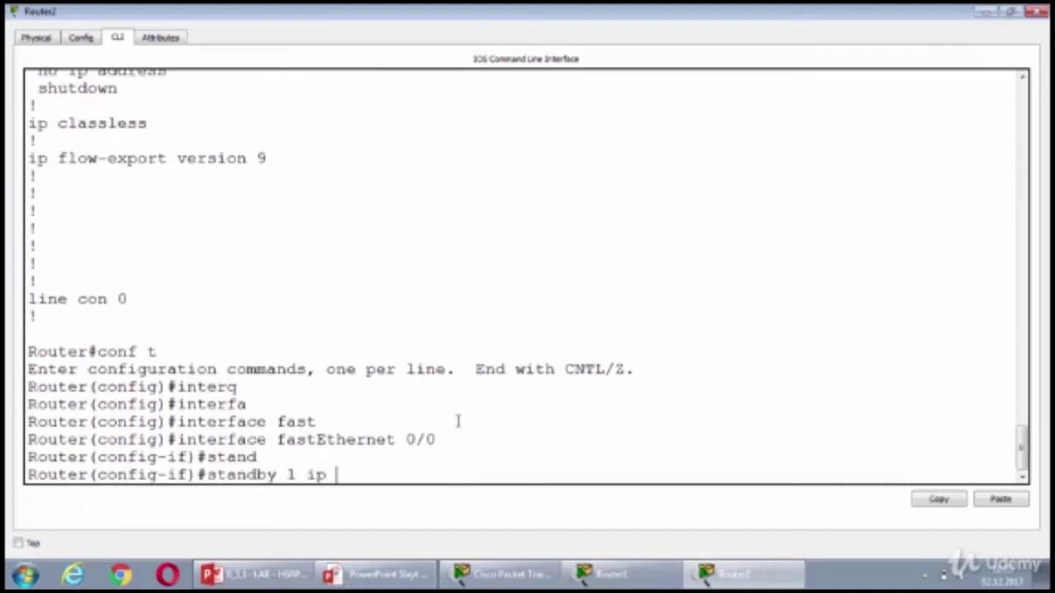
key(Tab)
key(BackSpace)
key(BackSpace)
key(BackSpace)
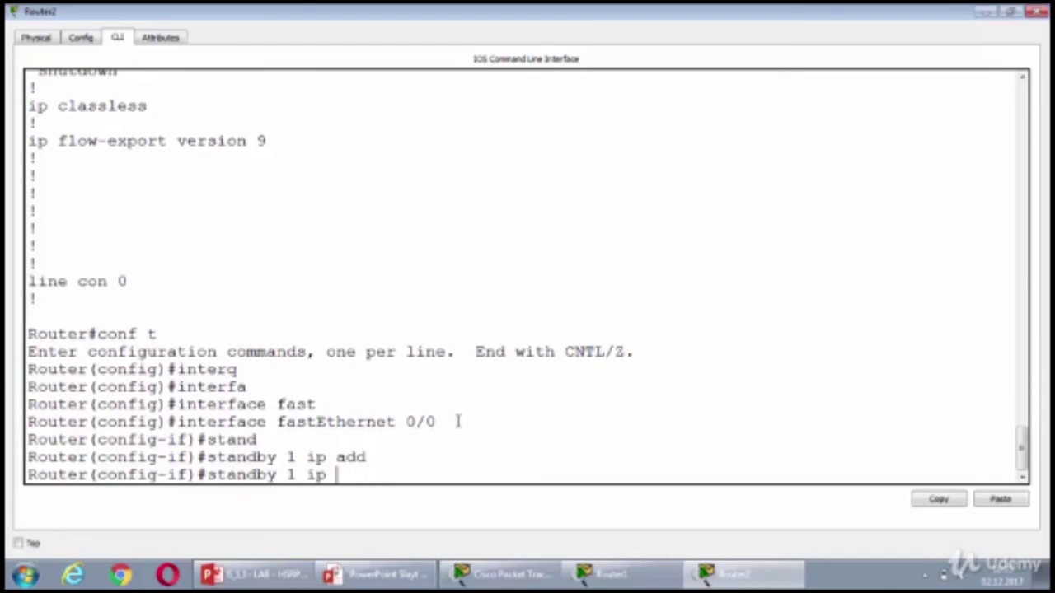
text(172.30.10.1)
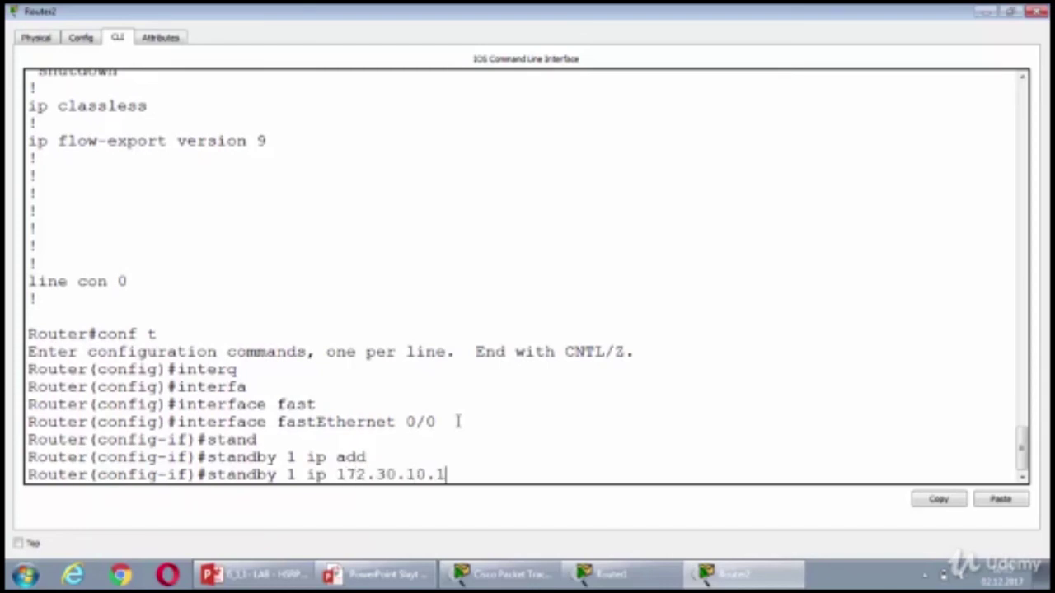
key(Return)
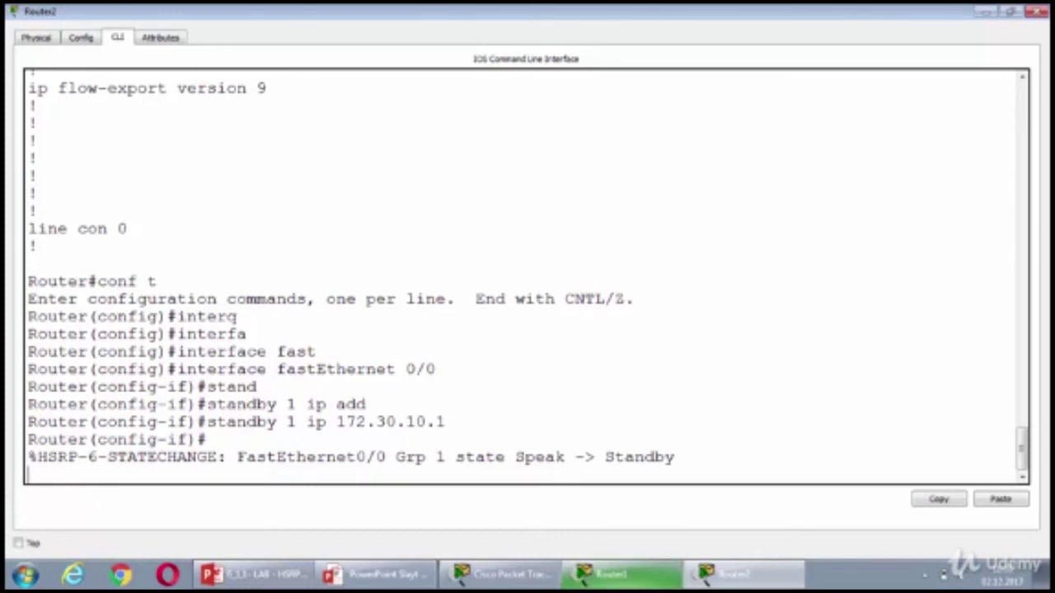
click(610, 575)
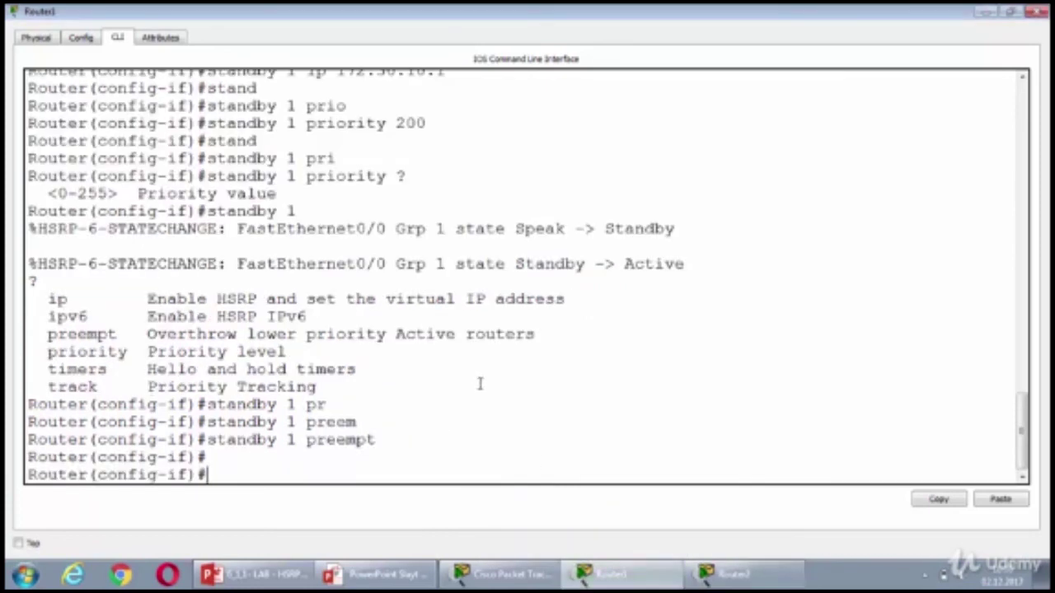
Step: Exit config on Router1, run 'show standby', and highlight the Active state and 172.30.10.1 virtual IP lines
text(end)
key(Return)
key(Return)
key(Return)
key(Return)
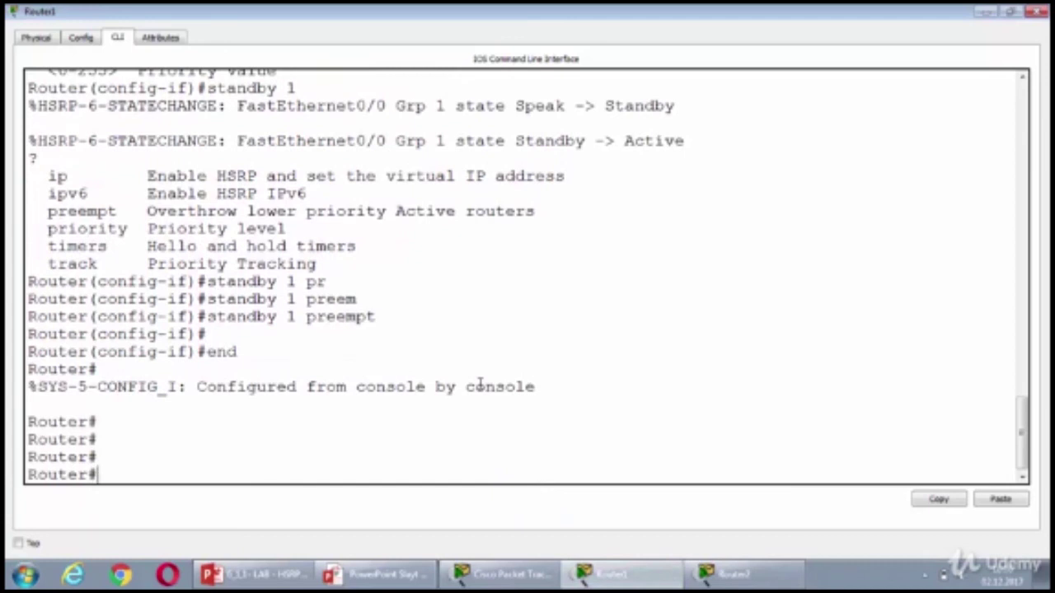
text(sho)
key(Tab)
text(stan)
key(Tab)
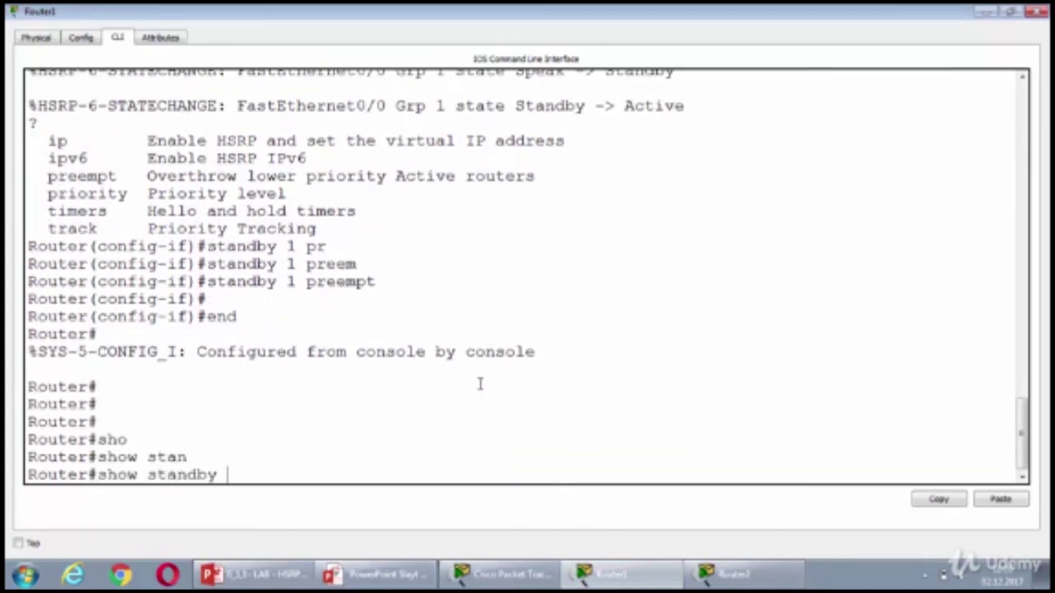
key(Return)
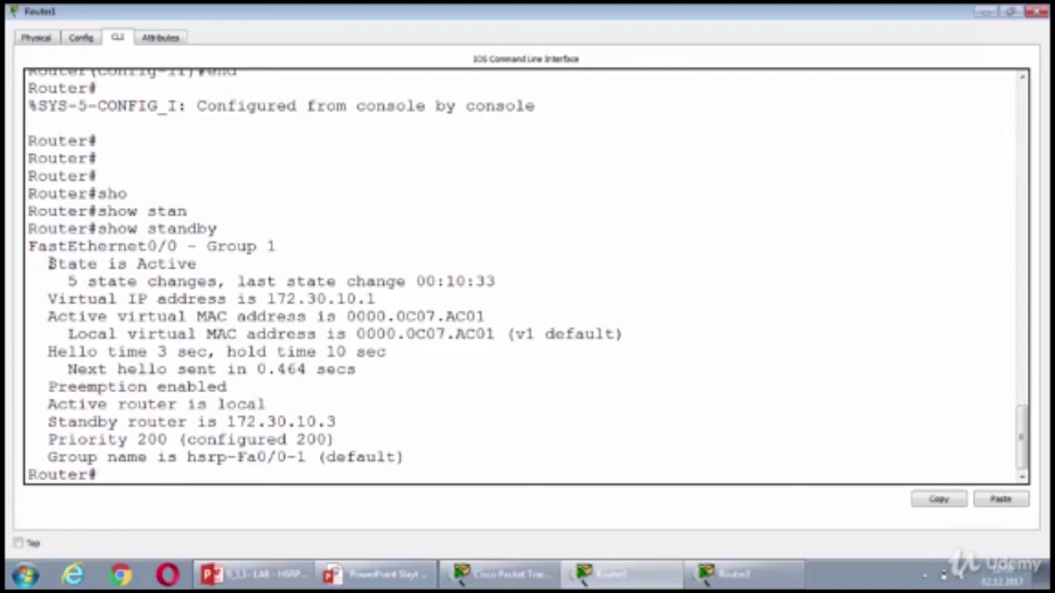
drag(47, 263, 209, 265)
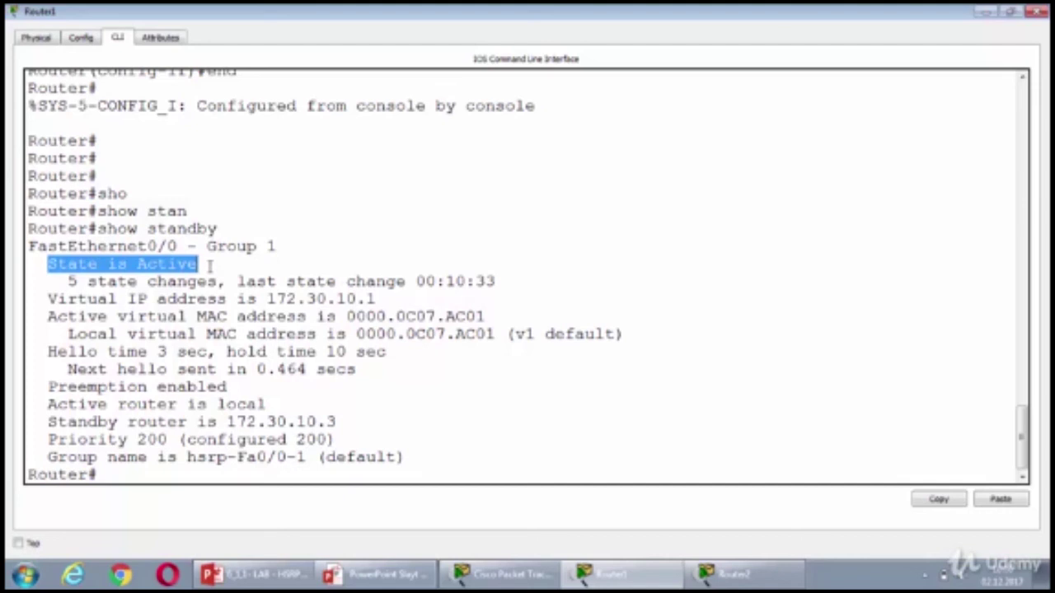
drag(45, 299, 383, 301)
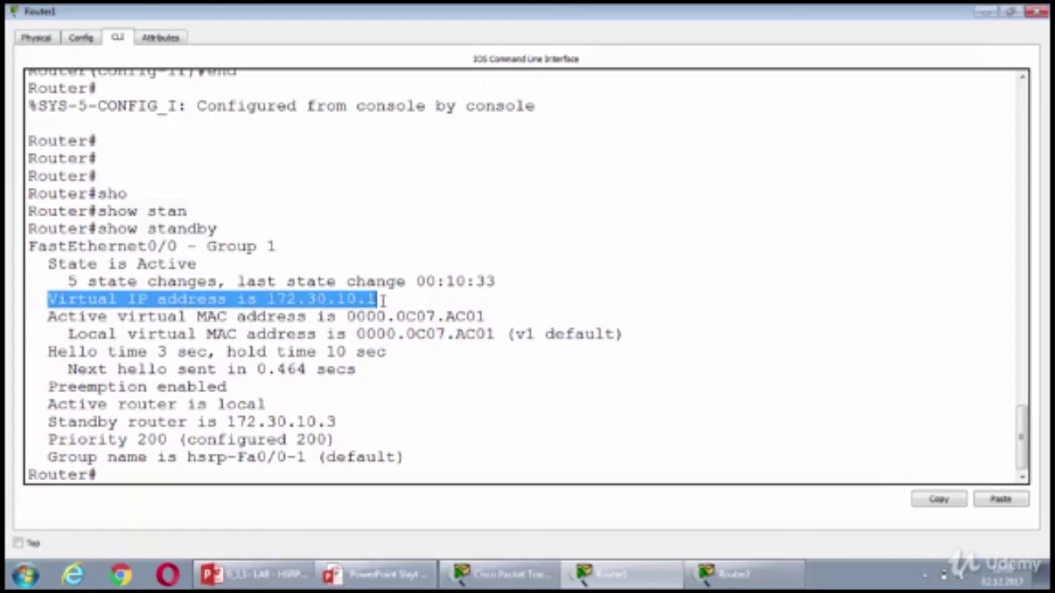
Step: On Router2, exit config, run 'show standby', and highlight the Standby state and virtual IP lines
click(746, 575)
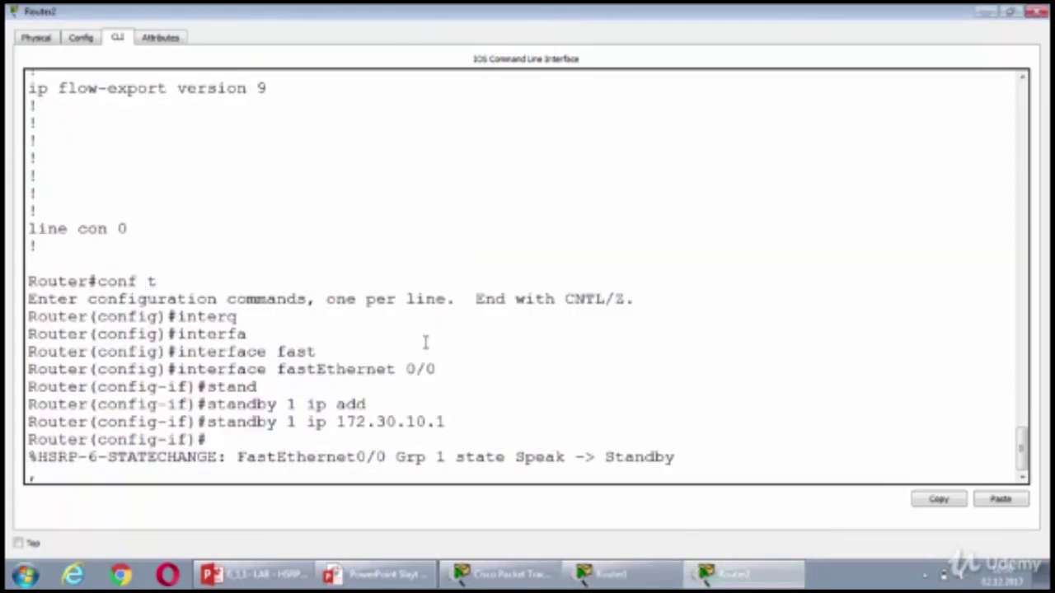
key(Return)
key(Return)
text(end)
key(Return)
key(Return)
key(Return)
key(Return)
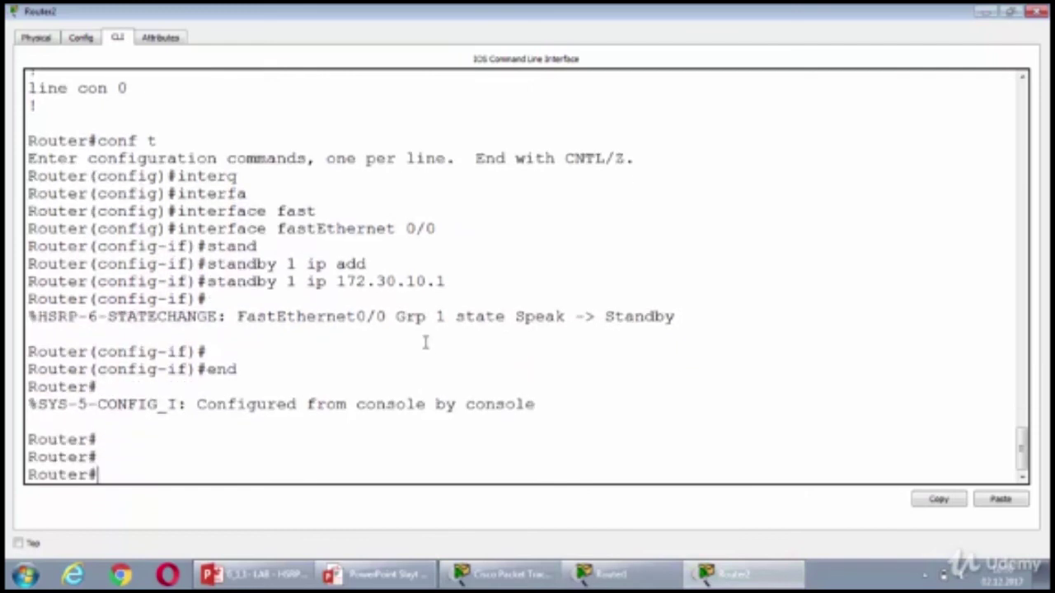
text(show str)
key(BackSpace)
key(BackSpace)
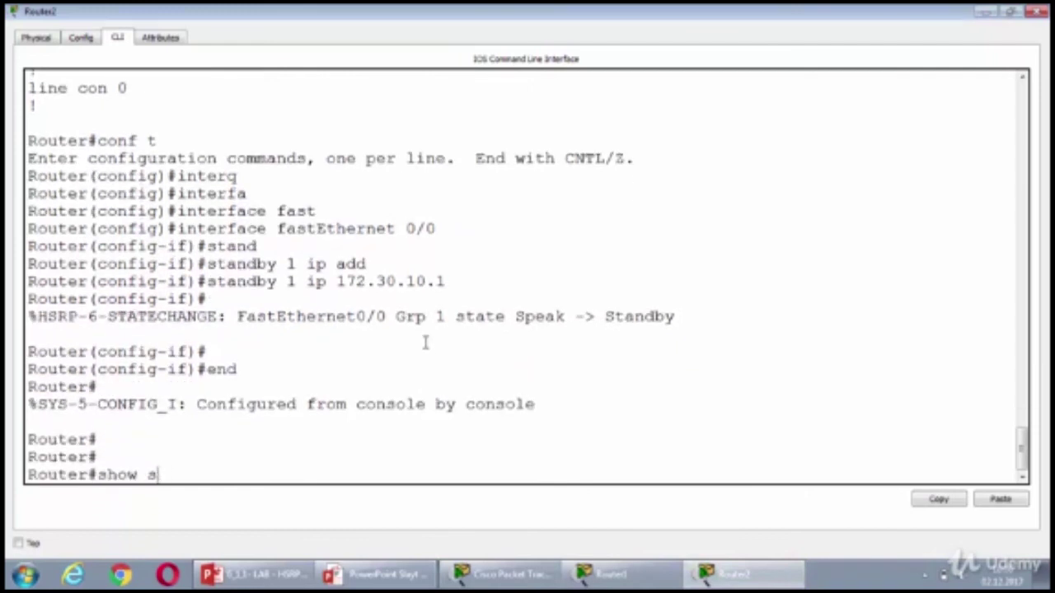
text(tand)
key(Tab)
key(Return)
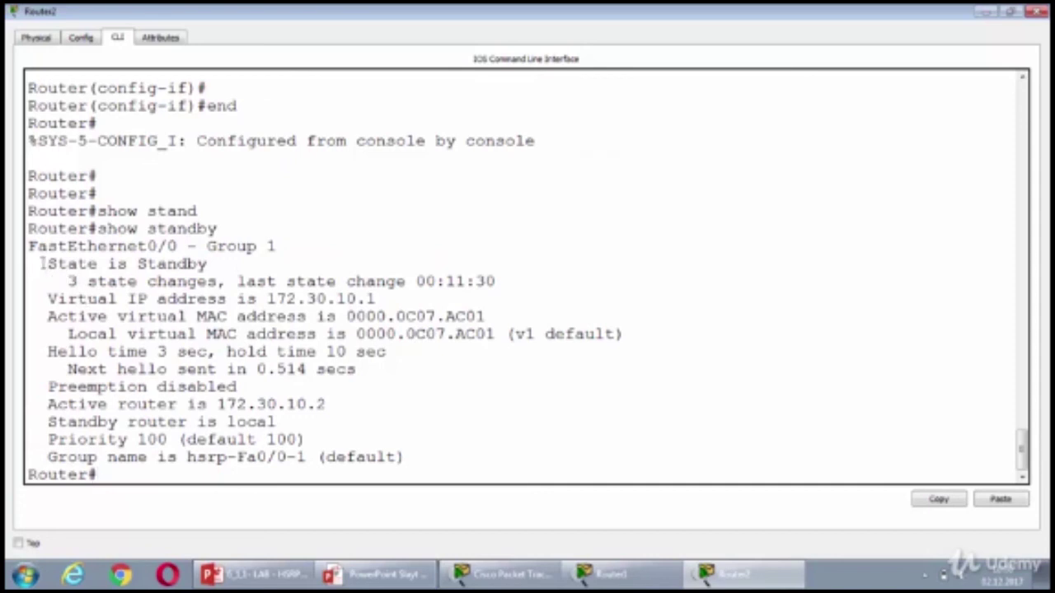
drag(39, 264, 222, 267)
drag(47, 299, 297, 299)
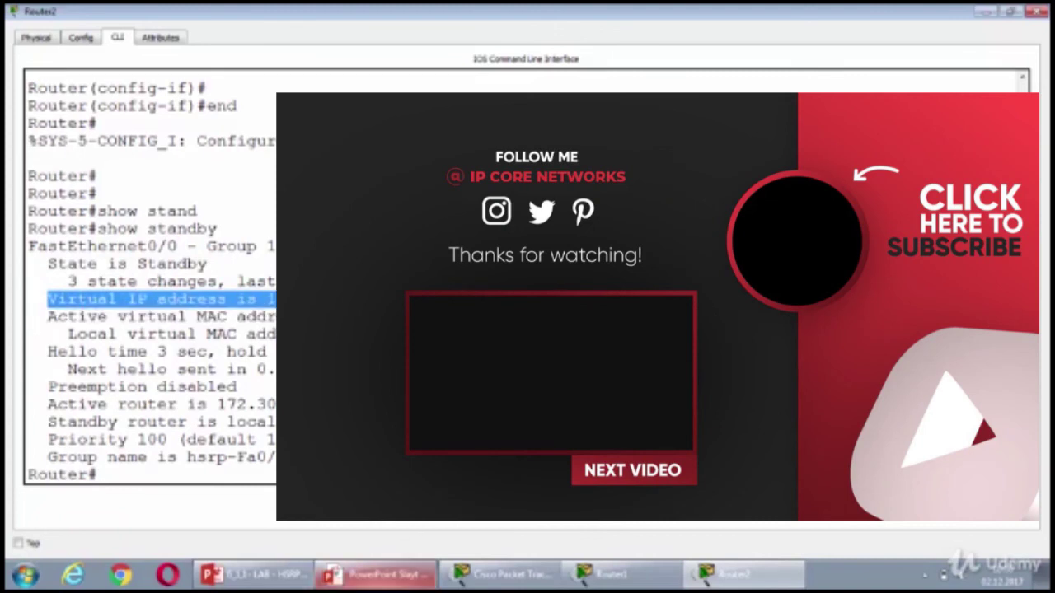
Step: Bring the HSRP slide show forward and draw a red check mark above task 1
mouse_move(375, 574)
click(247, 539)
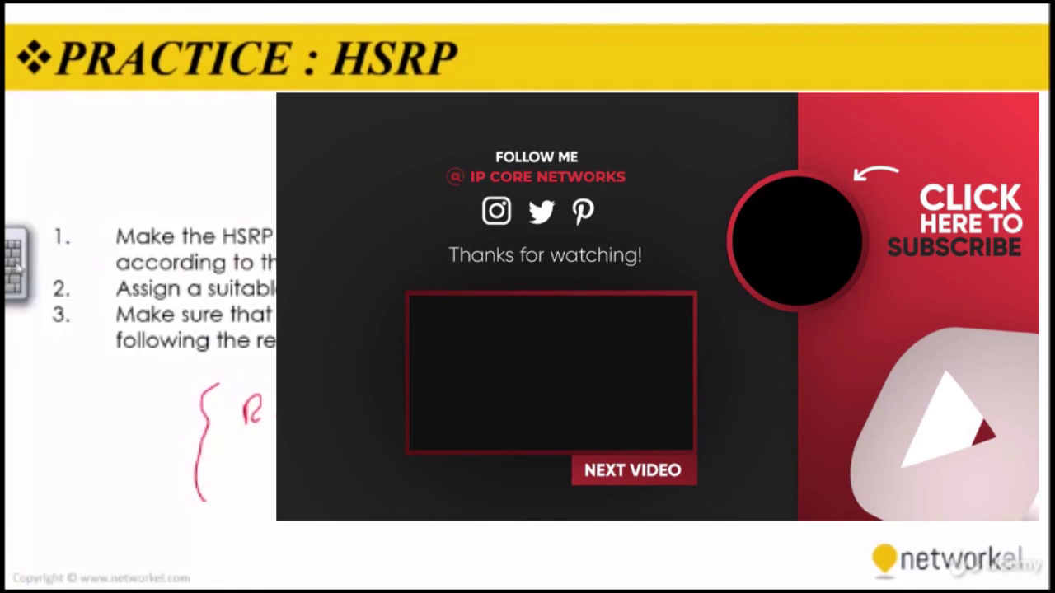
mouse_move(72, 208)
mouse_down()
mouse_move(78, 218)
mouse_move(107, 194)
mouse_up()
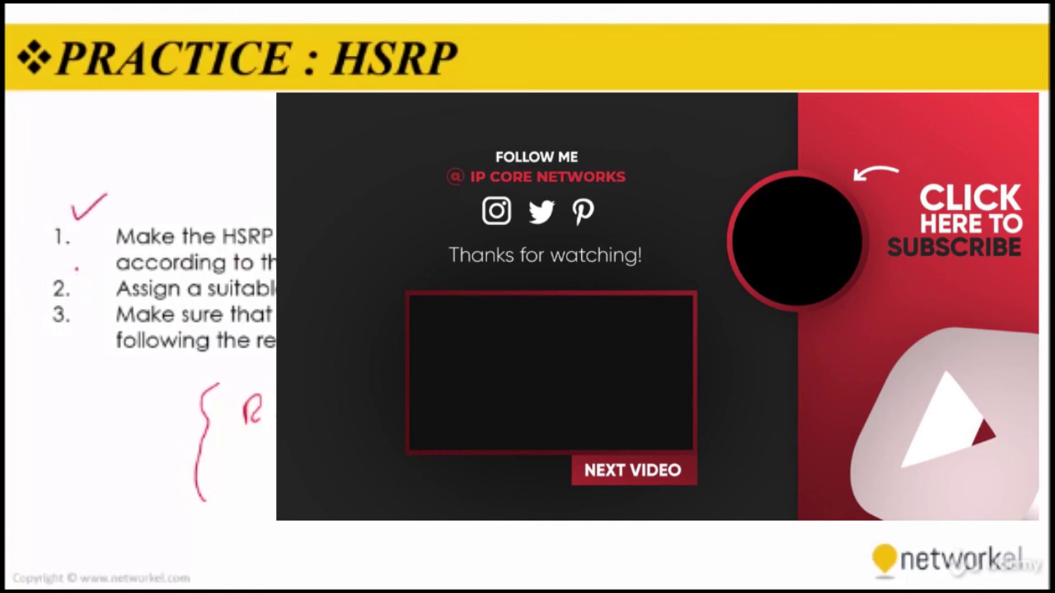